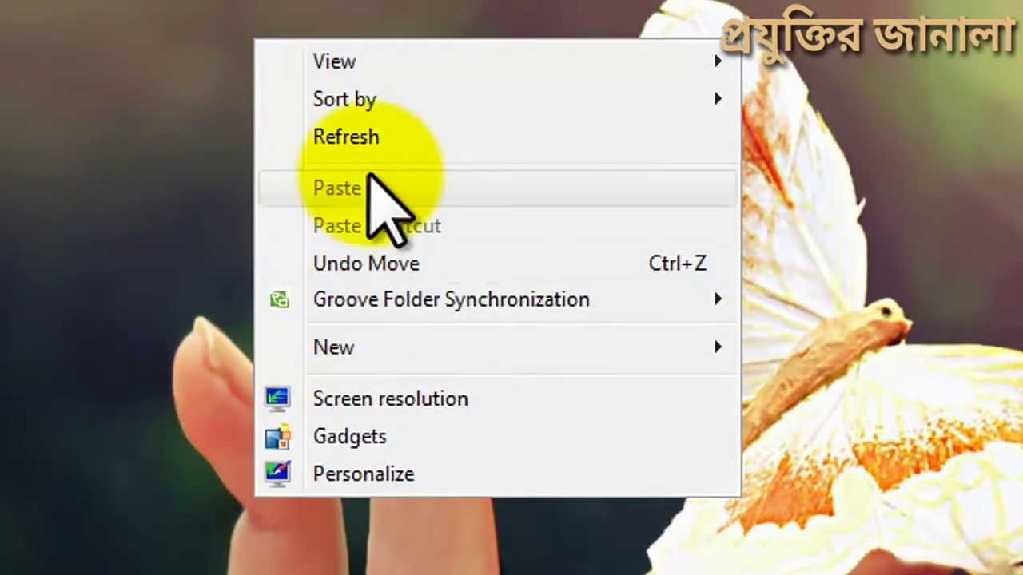
# Step: Refresh the desktop
pyautogui.moveTo(394, 67)
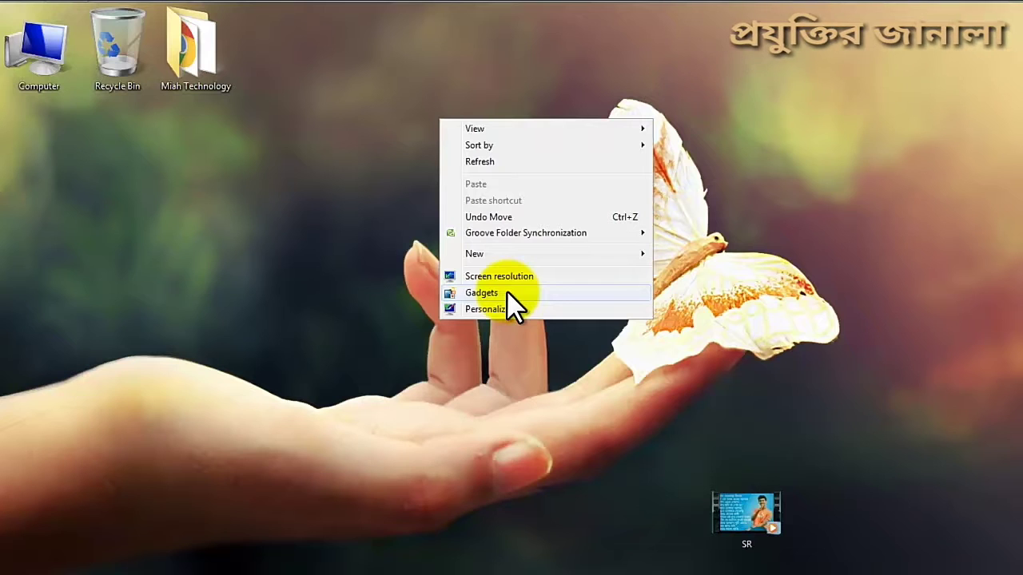
pyautogui.click(352, 88)
pyautogui.rightClick(351, 85)
pyautogui.click(379, 130)
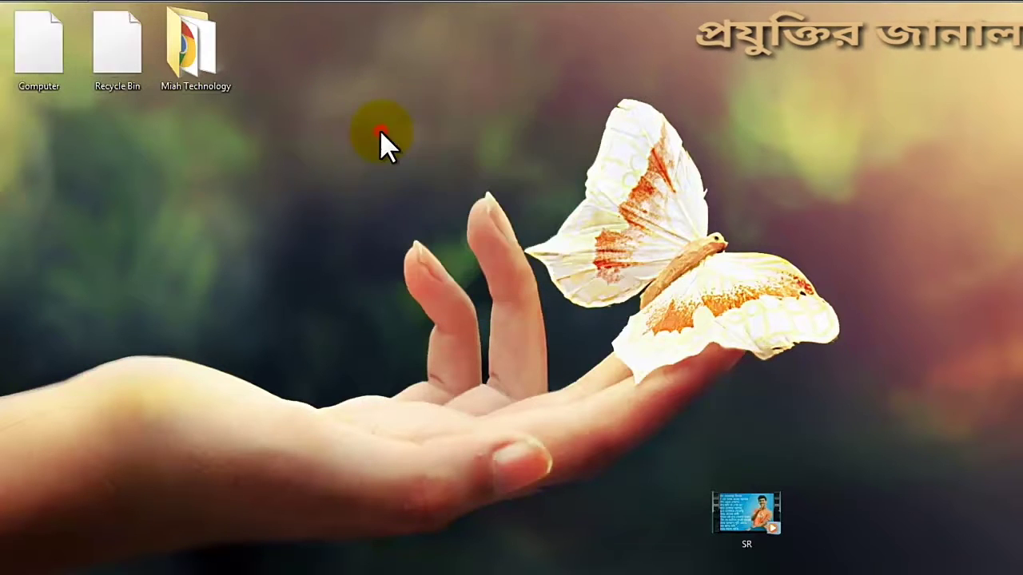
# Step: Sort the desktop icons by name
pyautogui.rightClick(397, 47)
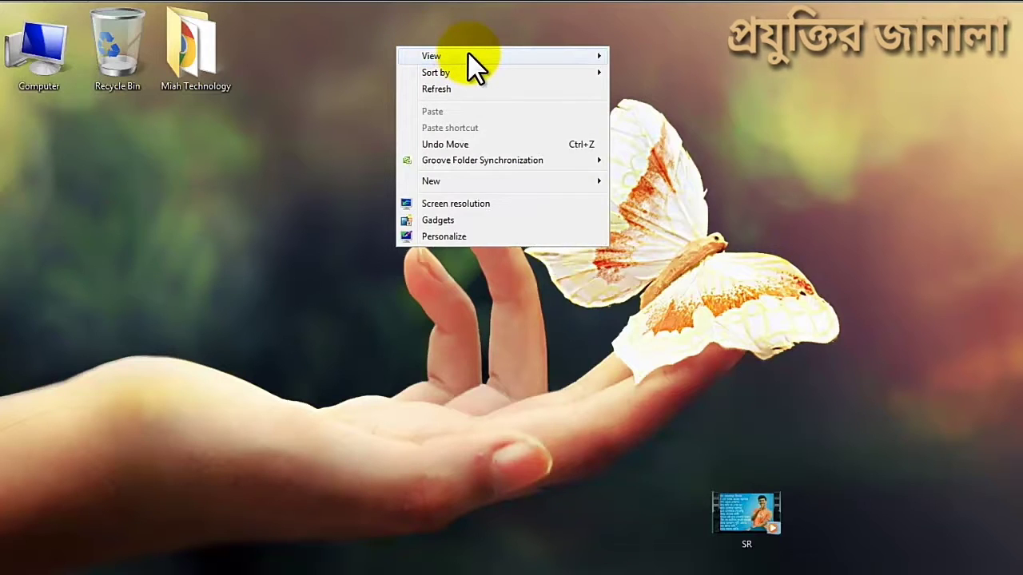
pyautogui.moveTo(470, 56)
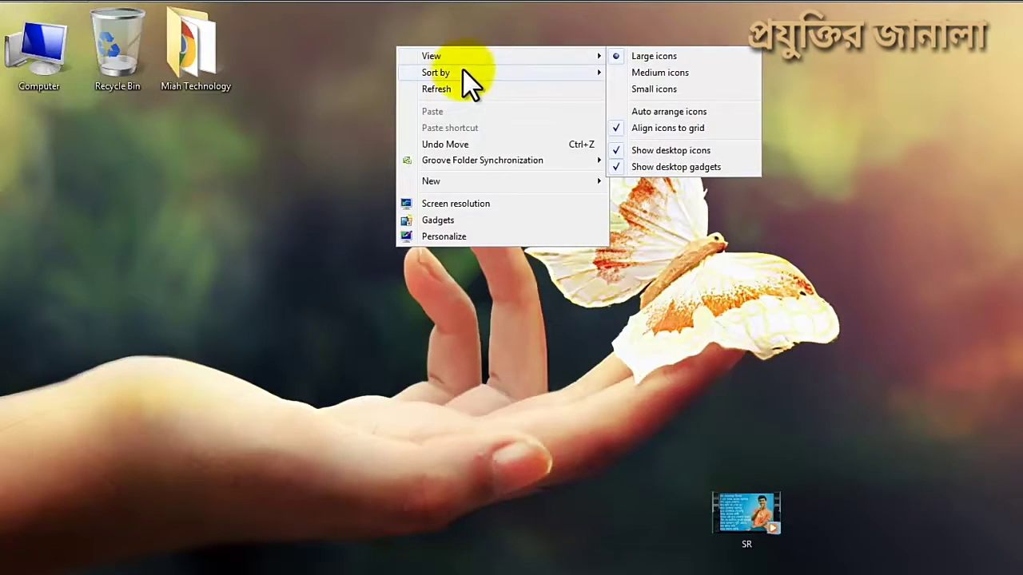
pyautogui.moveTo(460, 75)
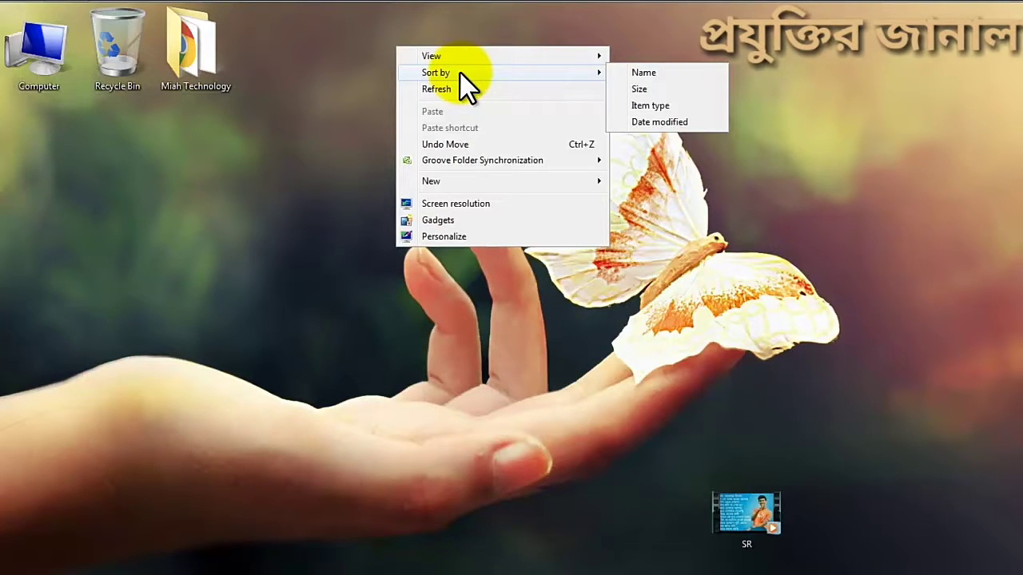
pyautogui.click(643, 72)
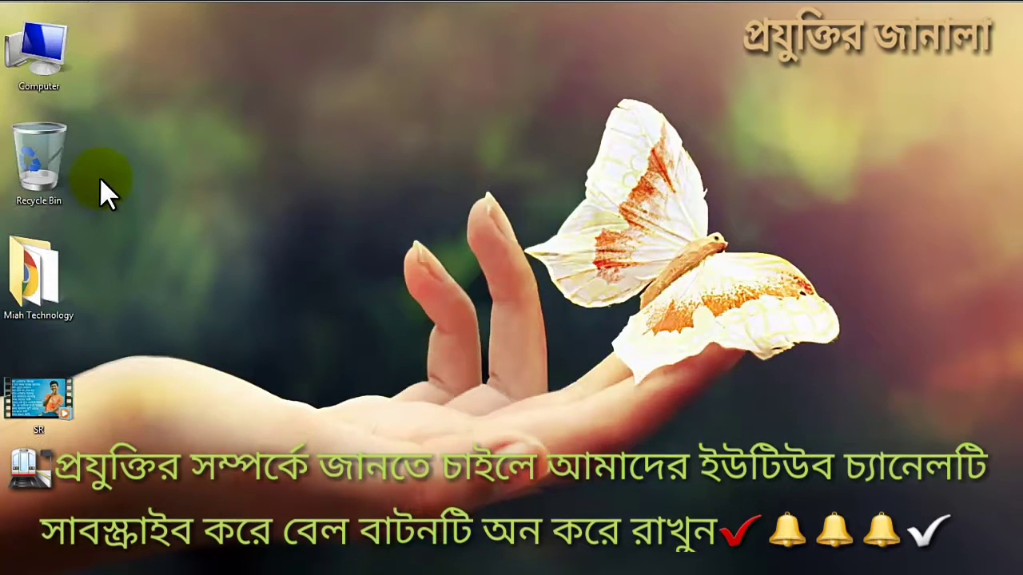
# Step: Sort the desktop icons by size, followed by a sort by item type
pyautogui.rightClick(403, 38)
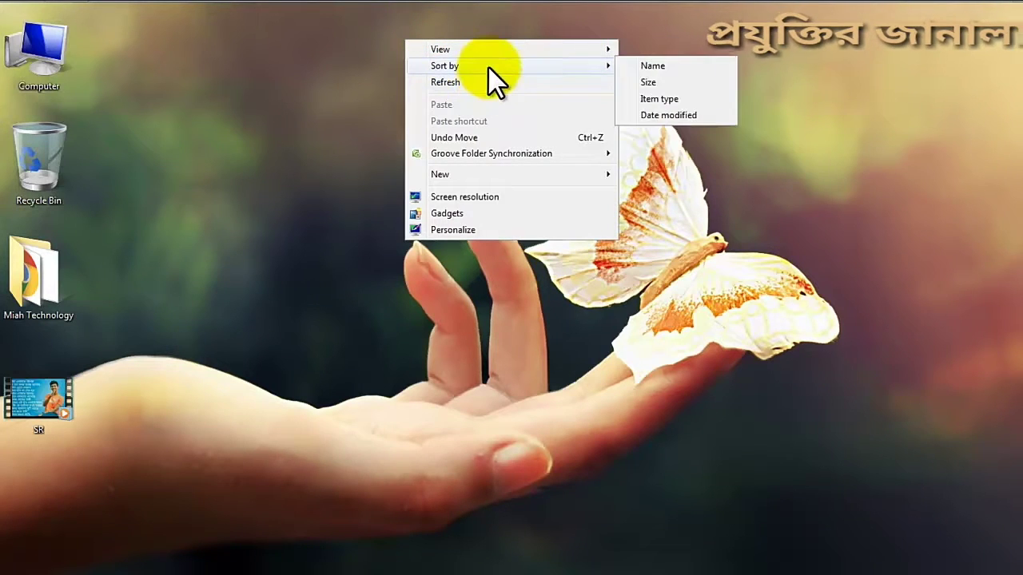
pyautogui.click(653, 84)
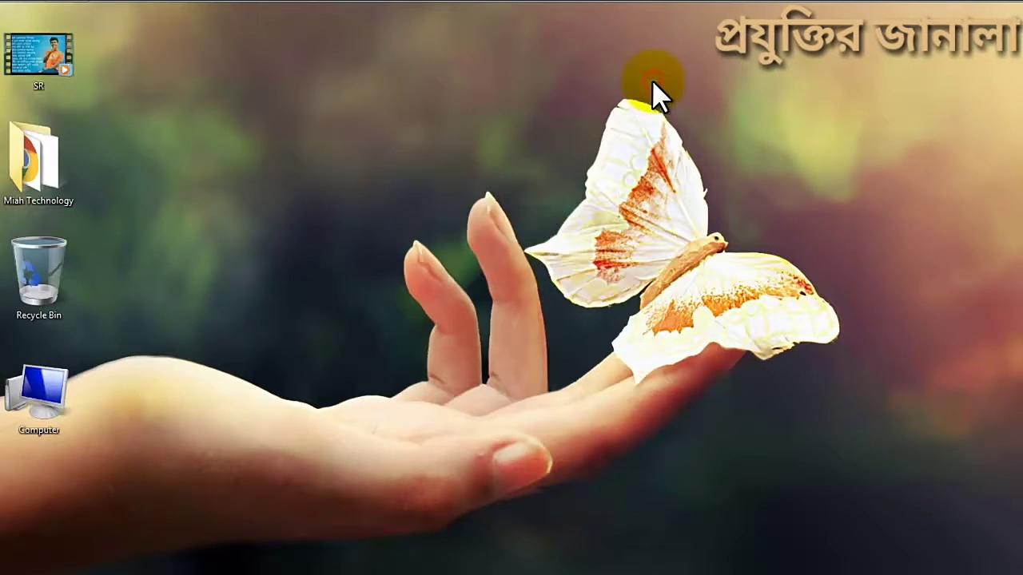
pyautogui.rightClick(289, 52)
pyautogui.moveTo(326, 78)
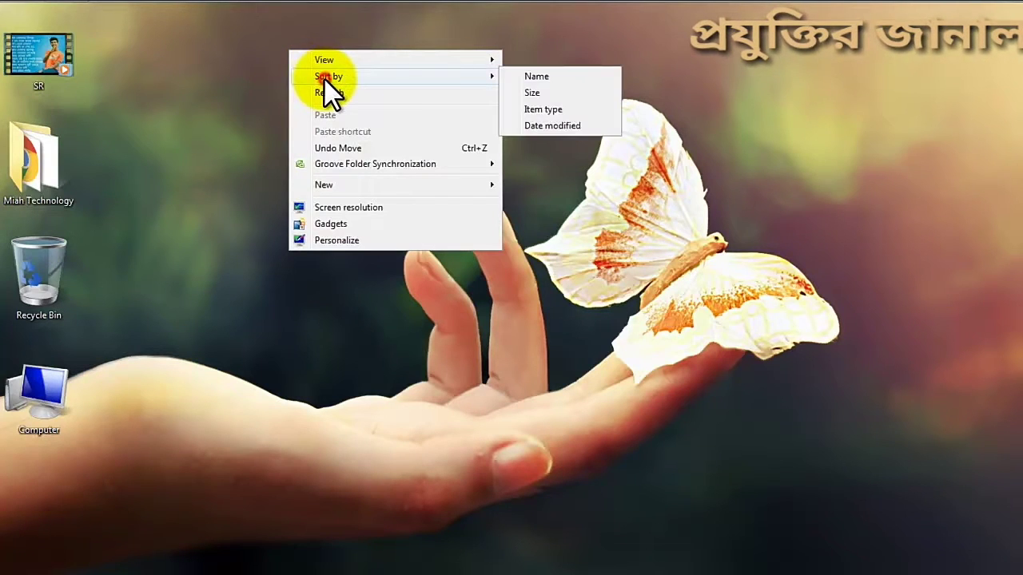
pyautogui.click(518, 112)
# Step: Sort the desktop icons by date modified
pyautogui.rightClick(248, 46)
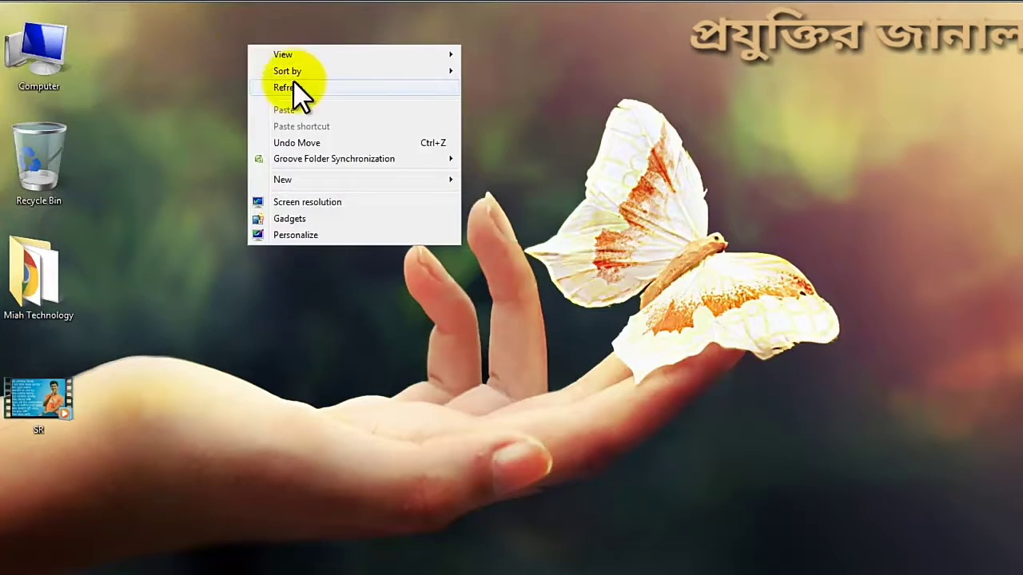
pyautogui.moveTo(305, 72)
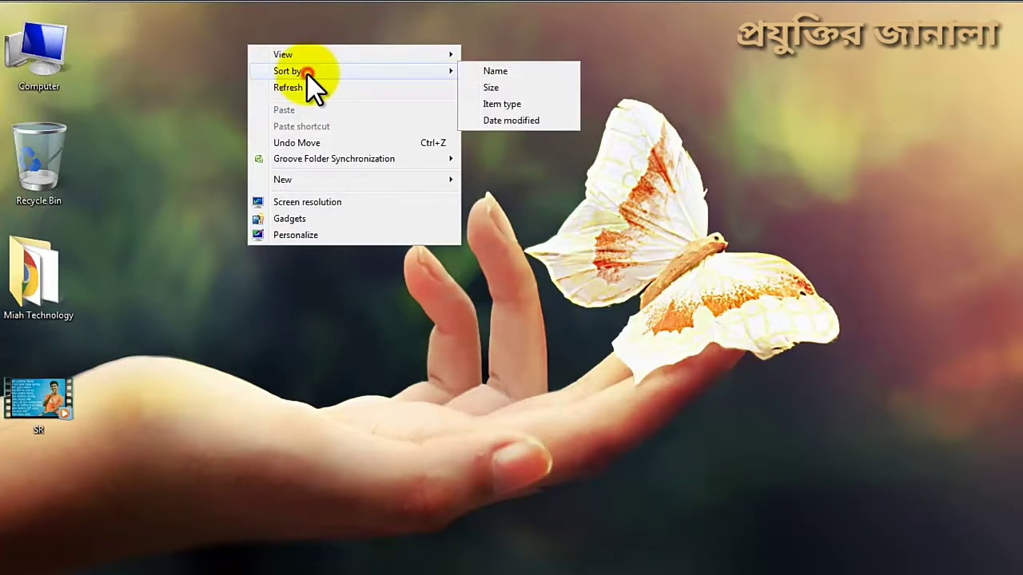
pyautogui.click(551, 138)
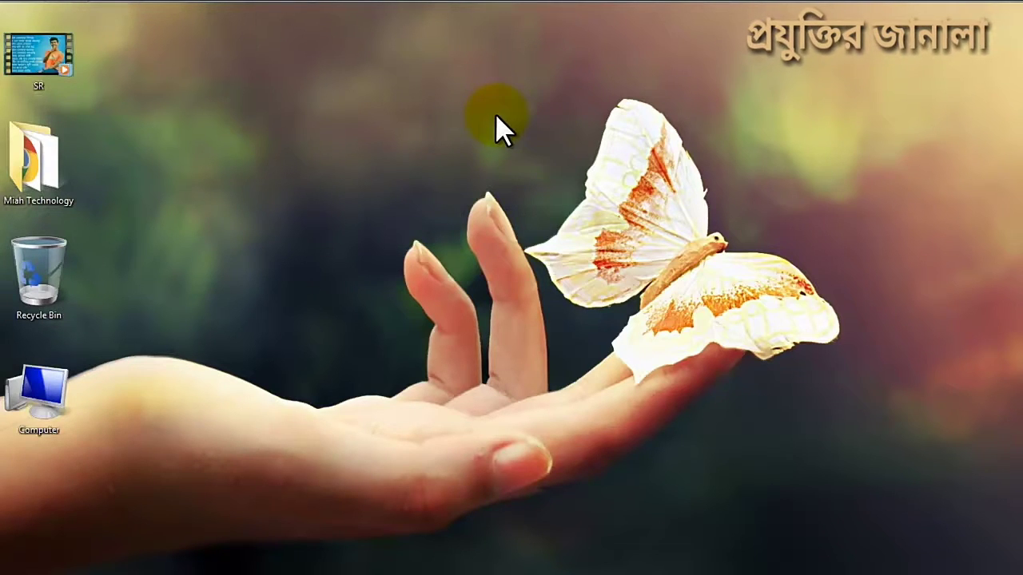
# Step: Examine the available sort criteria and compare them with the order of the desktop icons, including Recycle Bin and Computer
pyautogui.rightClick(291, 59)
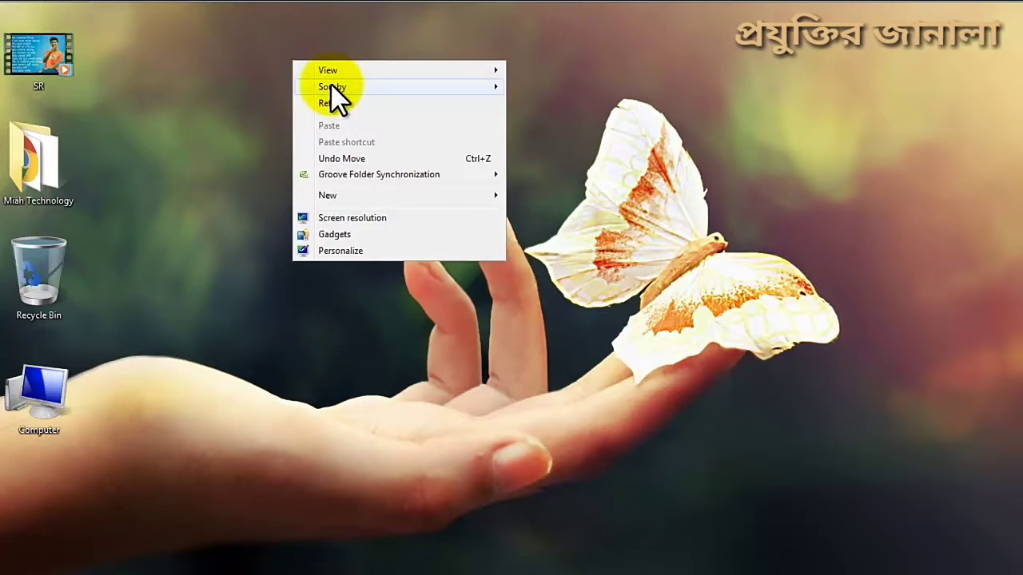
pyautogui.moveTo(334, 88)
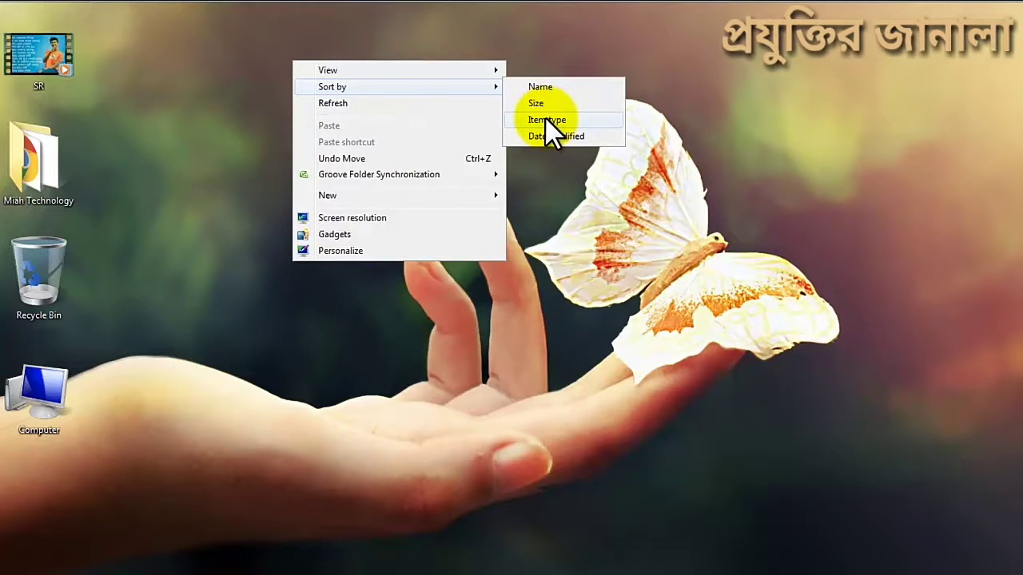
pyautogui.click(185, 113)
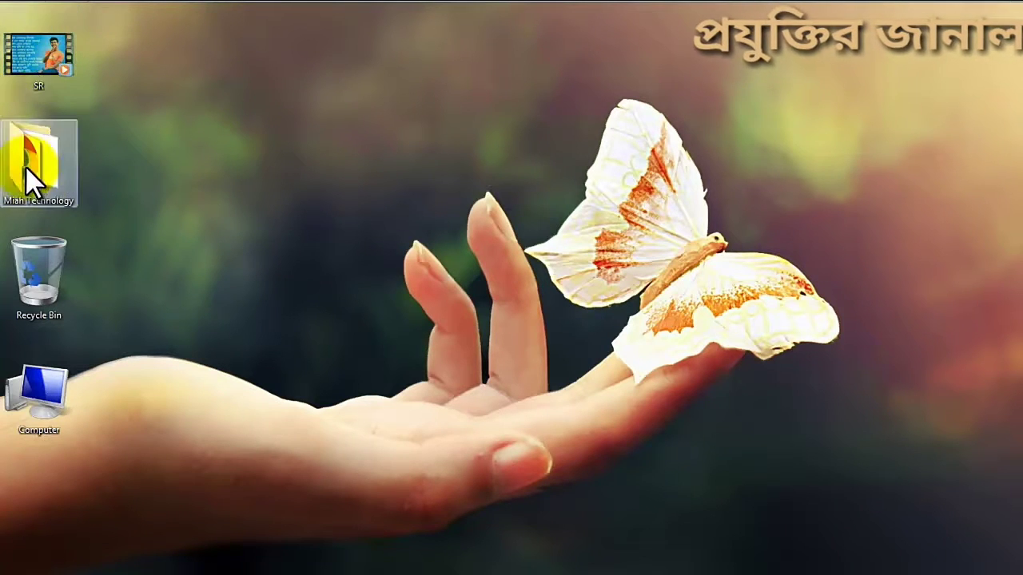
pyautogui.moveTo(107, 263); pyautogui.dragTo(1, 434)
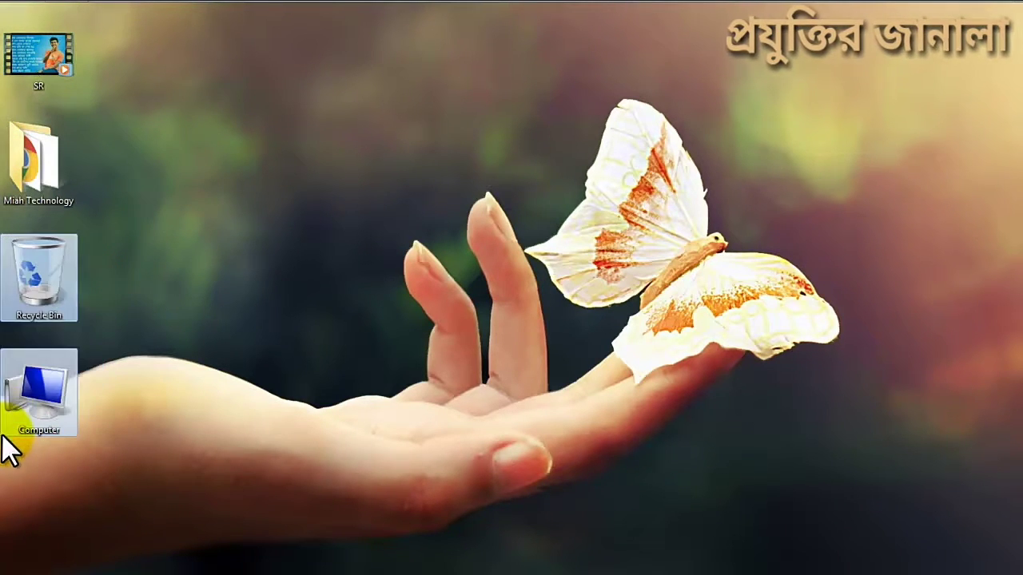
pyautogui.click(37, 285)
pyautogui.keyDown('ctrl'); pyautogui.click(54, 407); pyautogui.keyUp('ctrl')
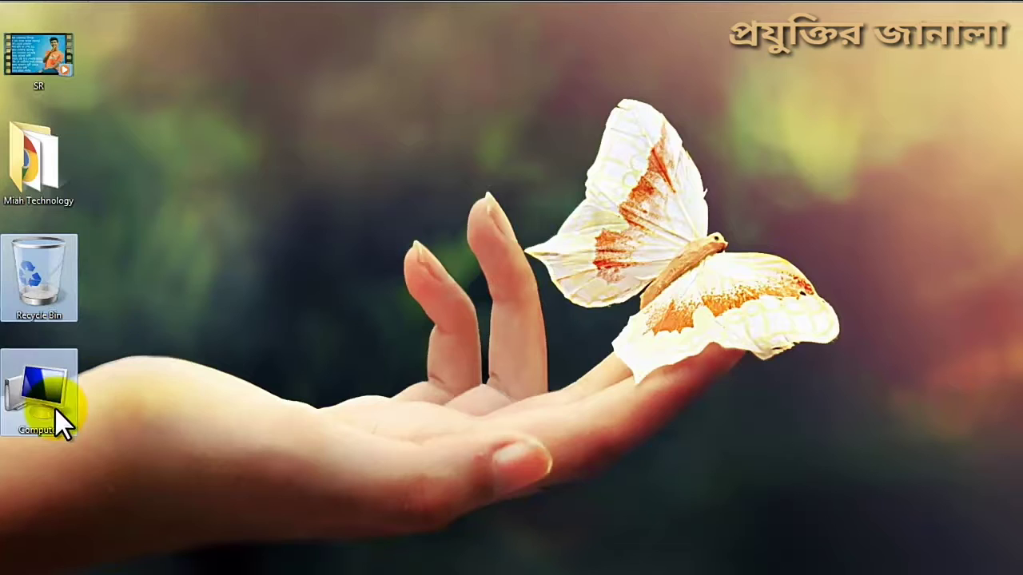
pyautogui.click(160, 366)
pyautogui.click(28, 297)
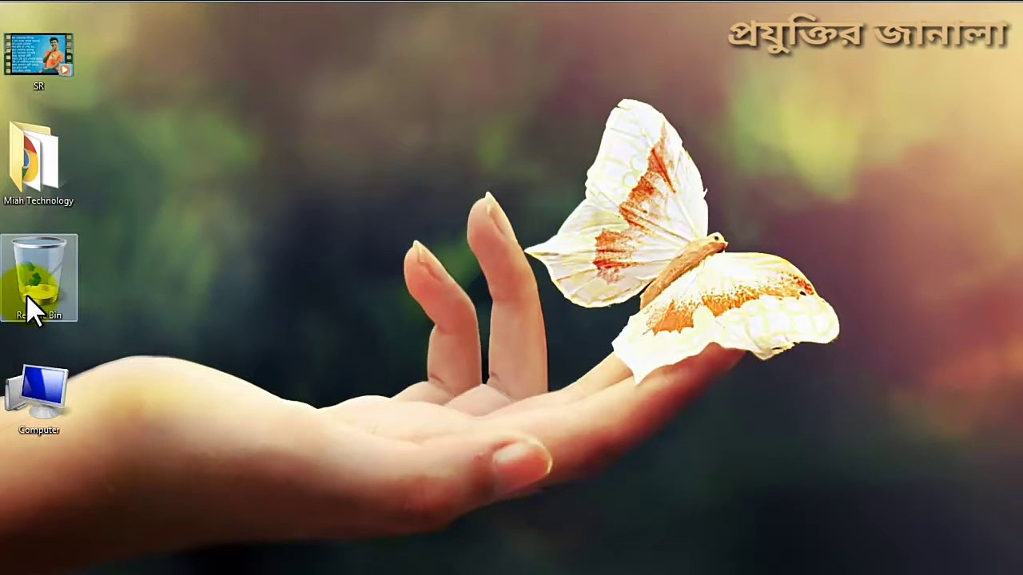
pyautogui.click(139, 251)
pyautogui.click(39, 423)
pyautogui.click(98, 365)
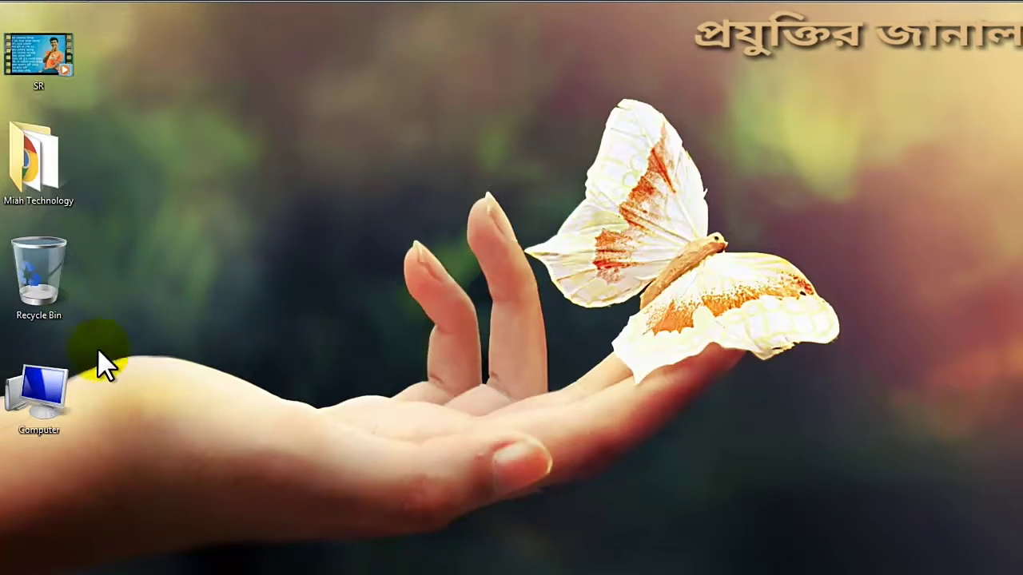
pyautogui.rightClick(248, 62)
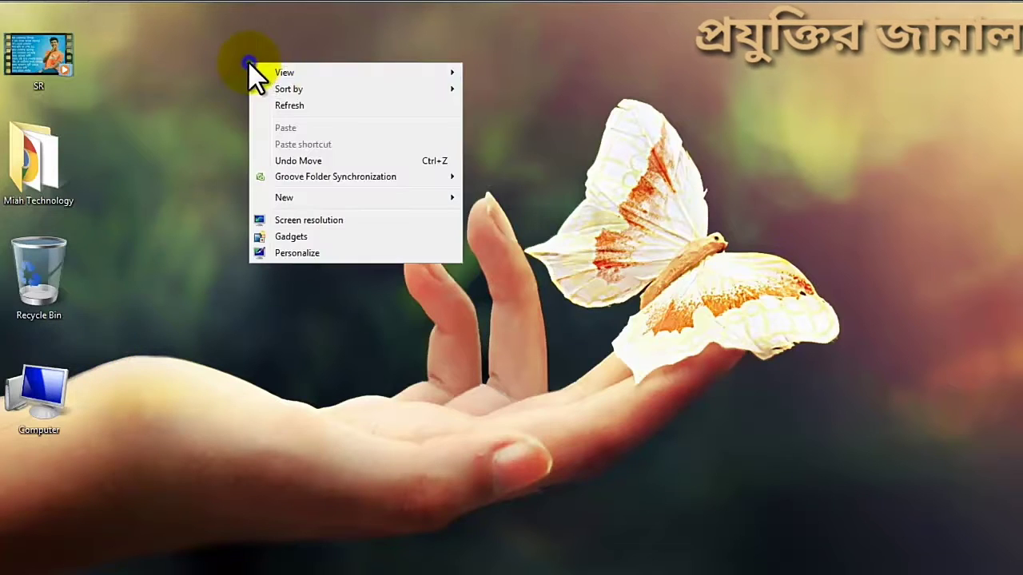
pyautogui.click(311, 86)
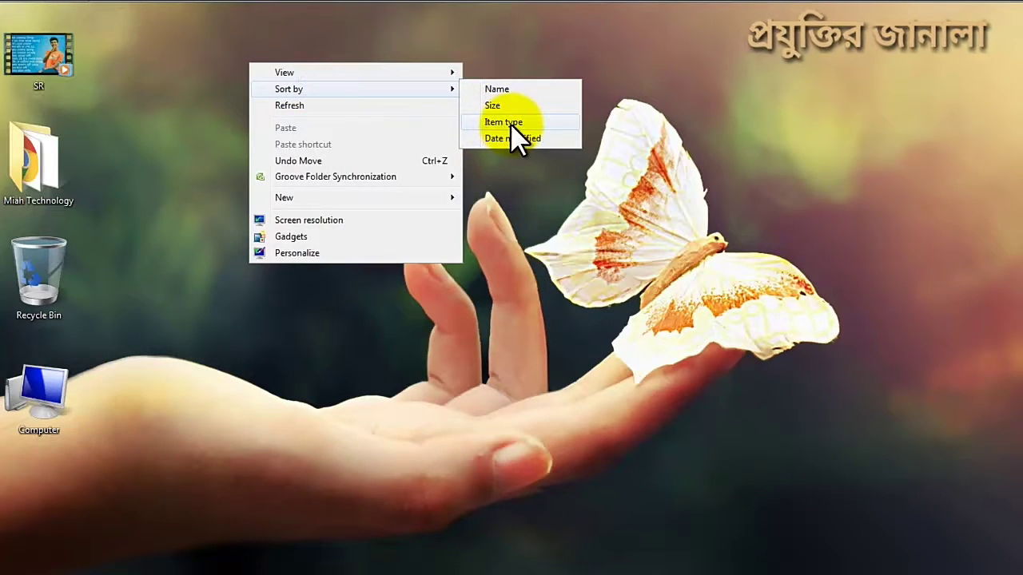
pyautogui.click(642, 210)
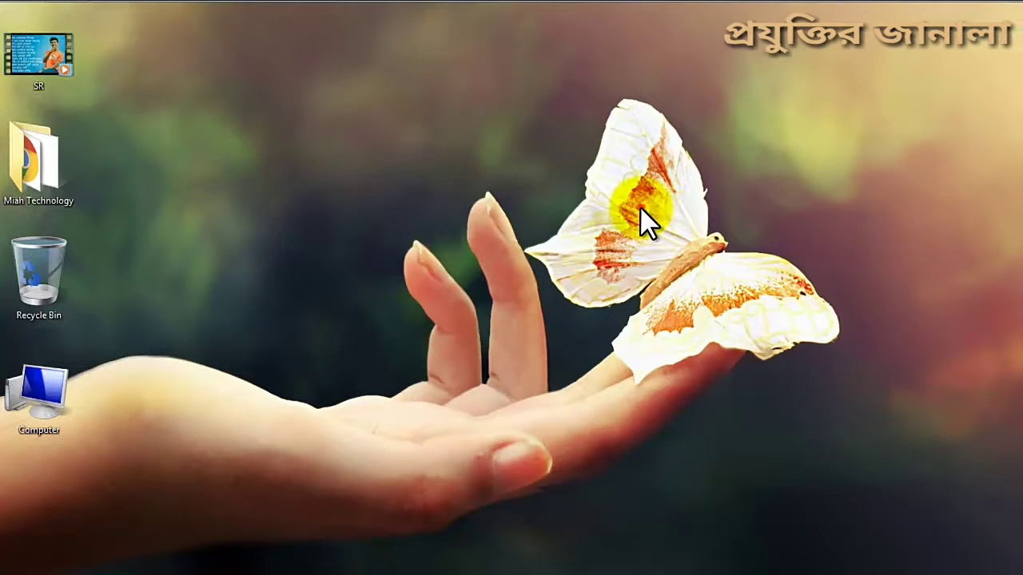
# Step: Refresh the desktop three times
pyautogui.rightClick(400, 51)
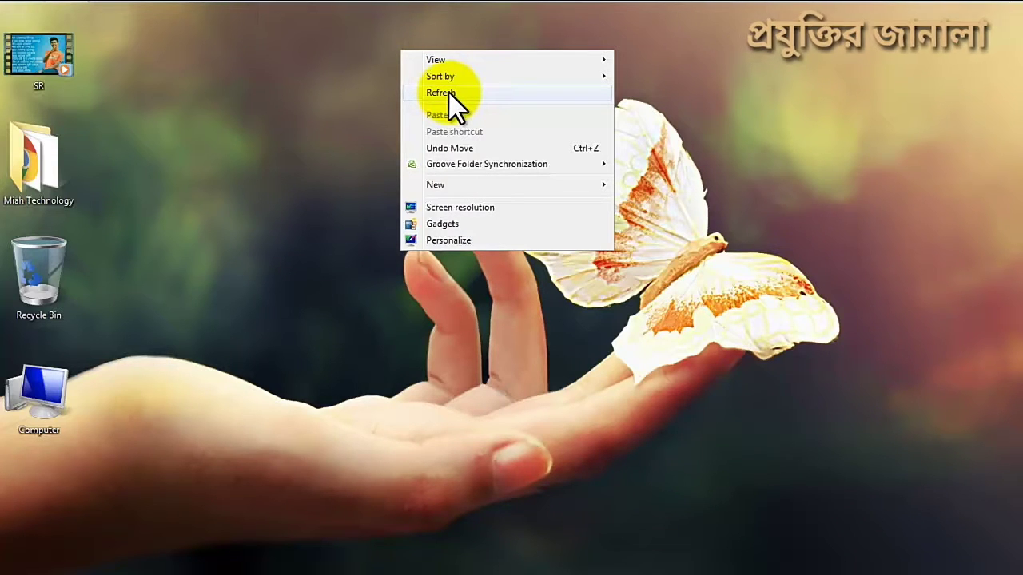
pyautogui.rightClick(267, 66)
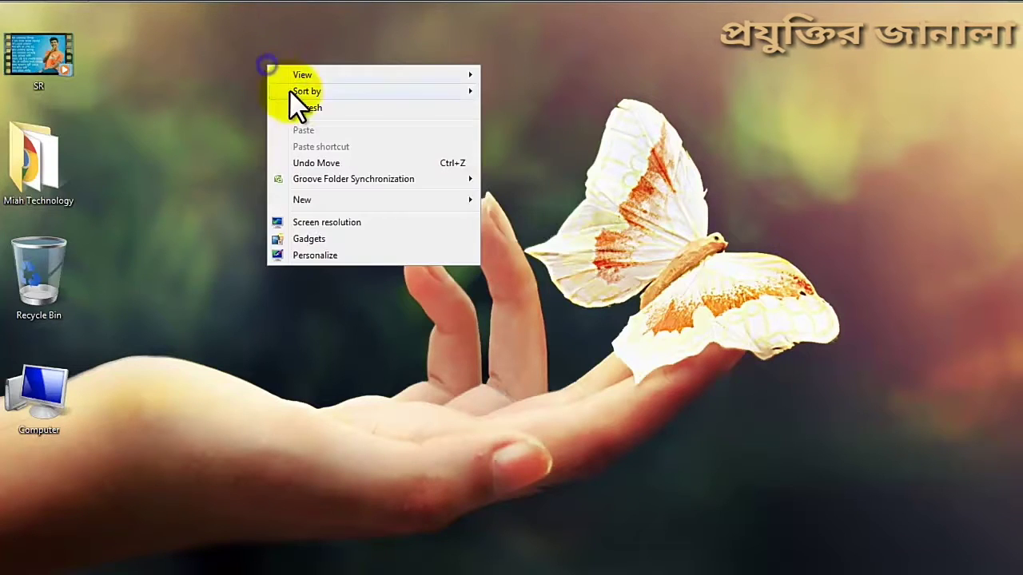
pyautogui.rightClick(290, 55)
pyautogui.rightClick(313, 96)
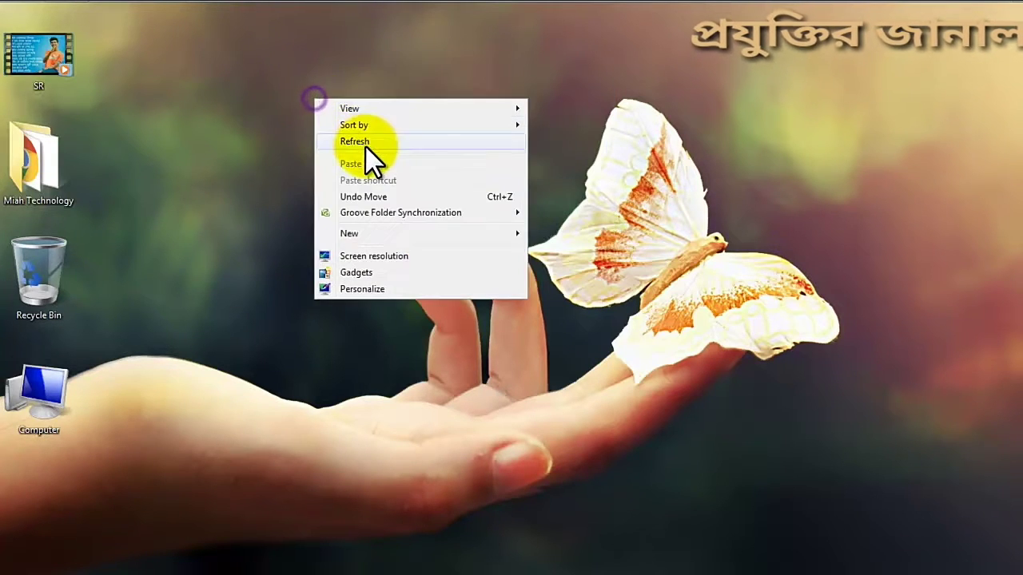
pyautogui.click(361, 143)
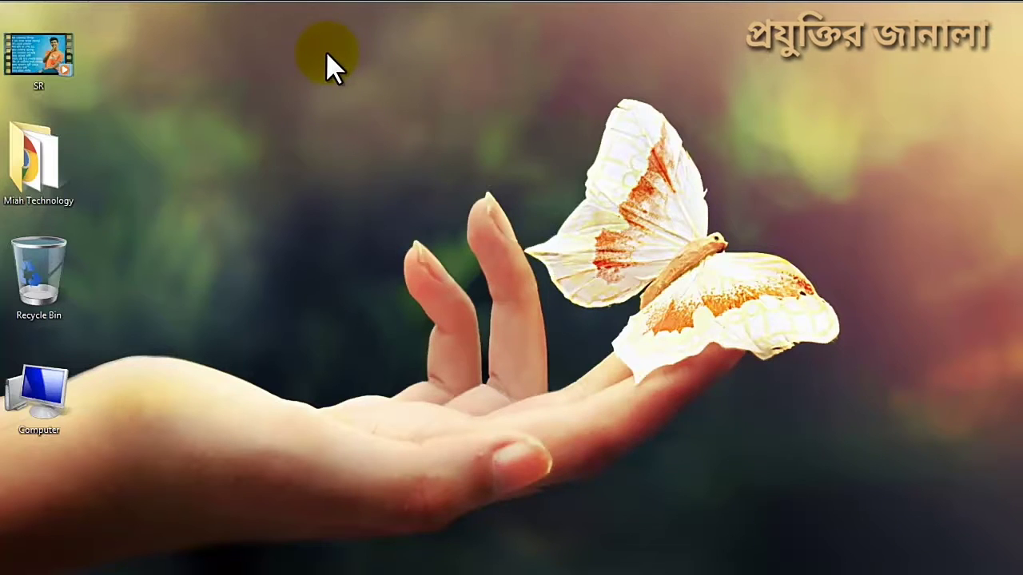
pyautogui.rightClick(269, 33)
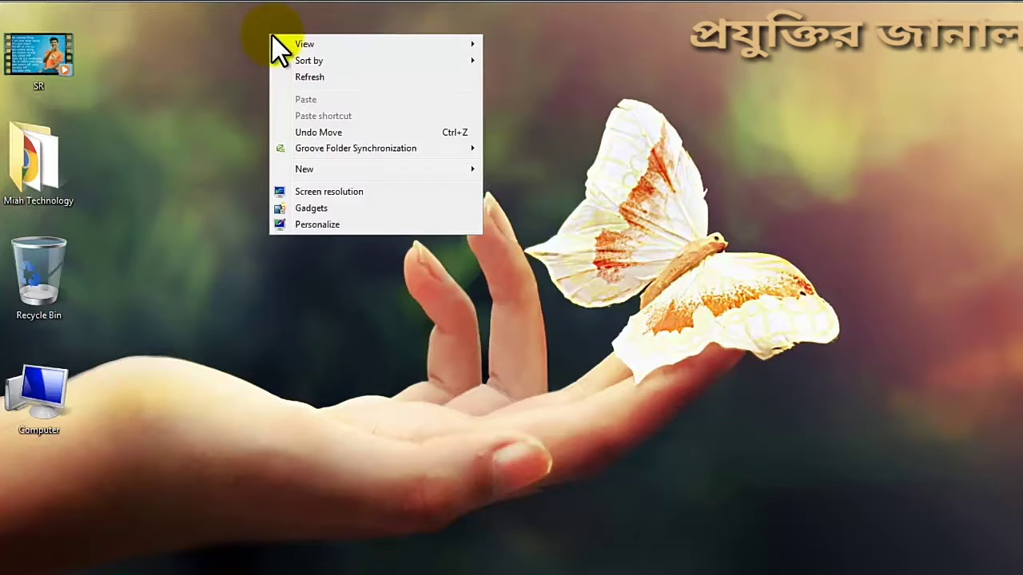
pyautogui.click(318, 77)
pyautogui.rightClick(312, 58)
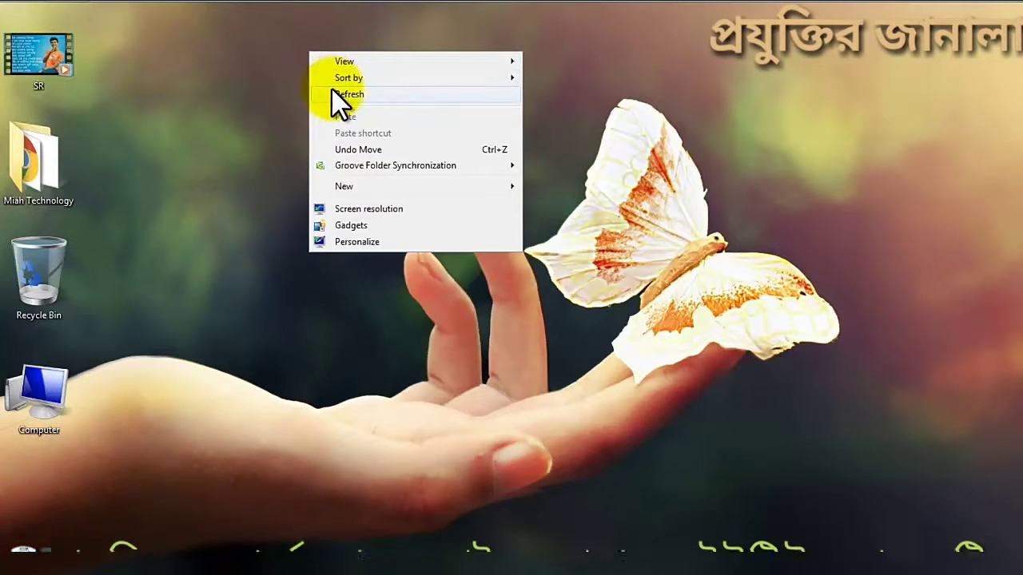
pyautogui.click(334, 90)
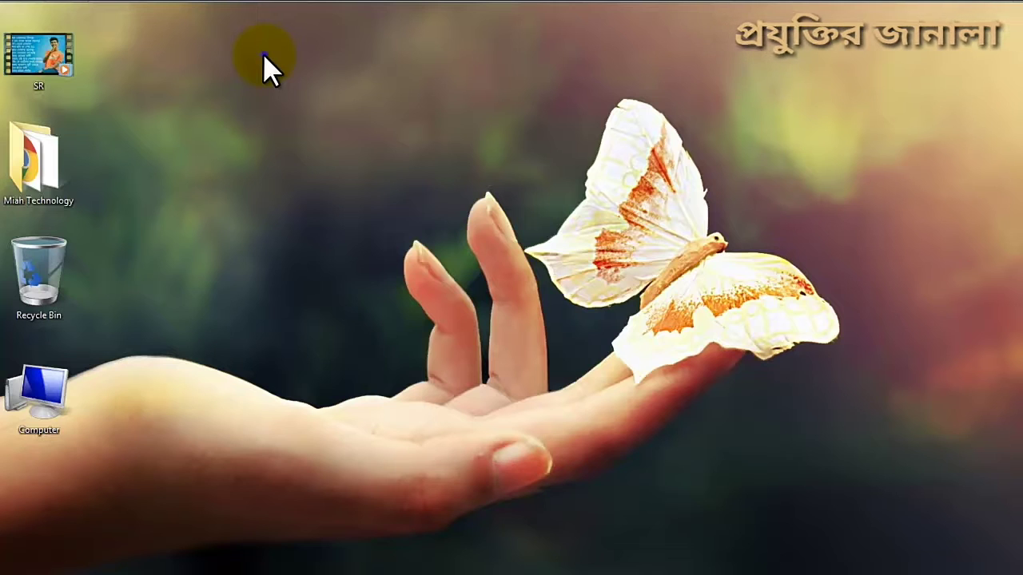
# Step: Refresh the desktop several more times in quick succession
pyautogui.rightClick(262, 54)
pyautogui.click(293, 92)
pyautogui.rightClick(294, 87)
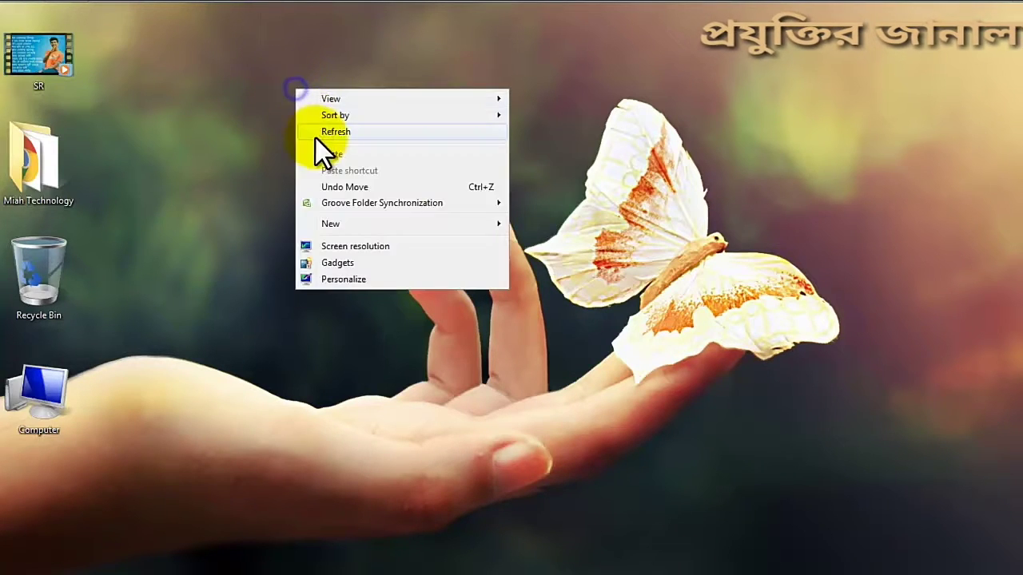
pyautogui.click(318, 130)
pyautogui.rightClick(313, 65)
pyautogui.click(345, 108)
pyautogui.rightClick(345, 107)
pyautogui.click(371, 149)
pyautogui.rightClick(372, 137)
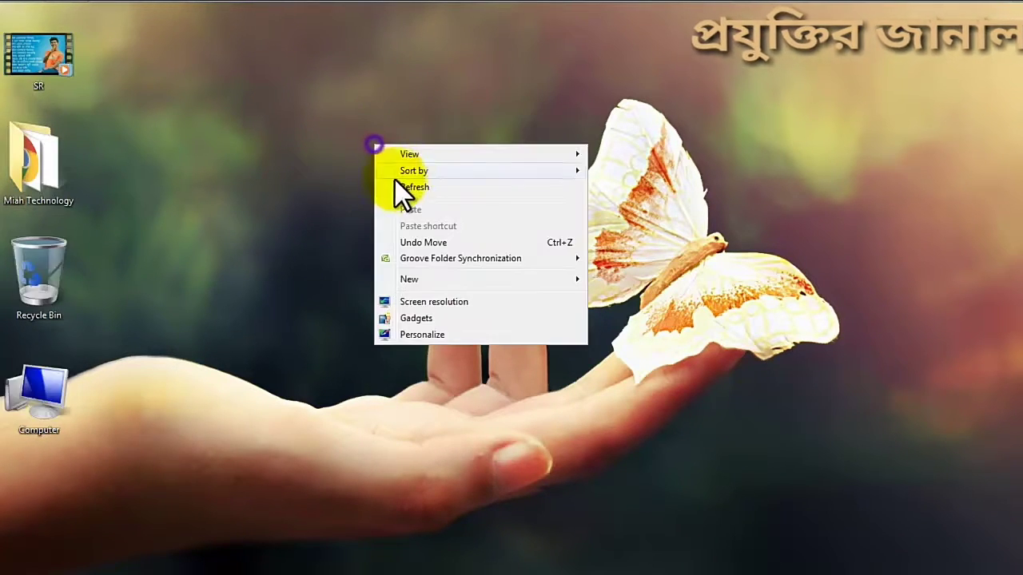
pyautogui.click(394, 177)
pyautogui.rightClick(337, 86)
pyautogui.click(367, 129)
pyautogui.rightClick(369, 129)
pyautogui.click(394, 170)
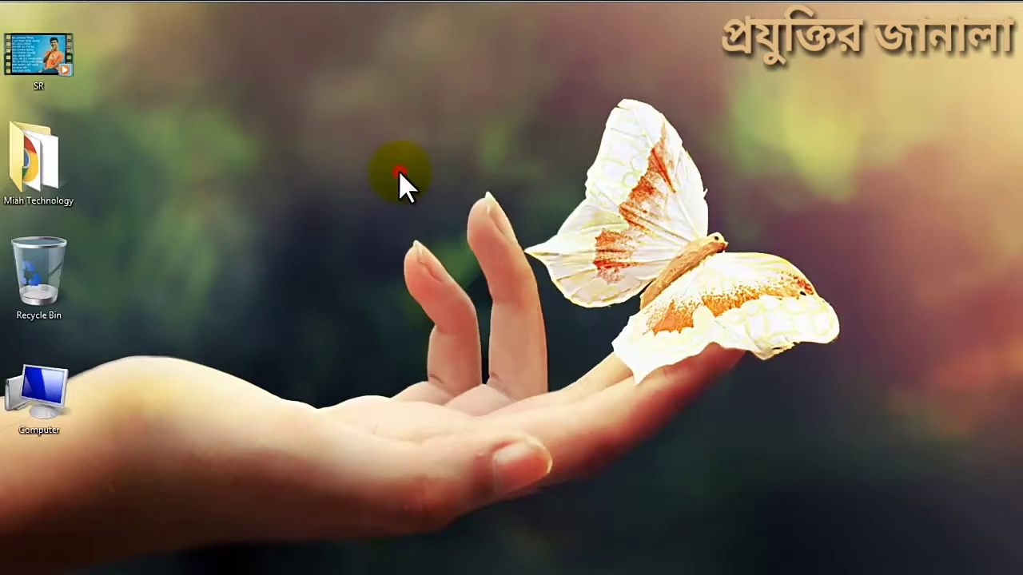
# Step: Create a folder on an empty area of the desktop, keeping the default name New folder
pyautogui.rightClick(339, 62)
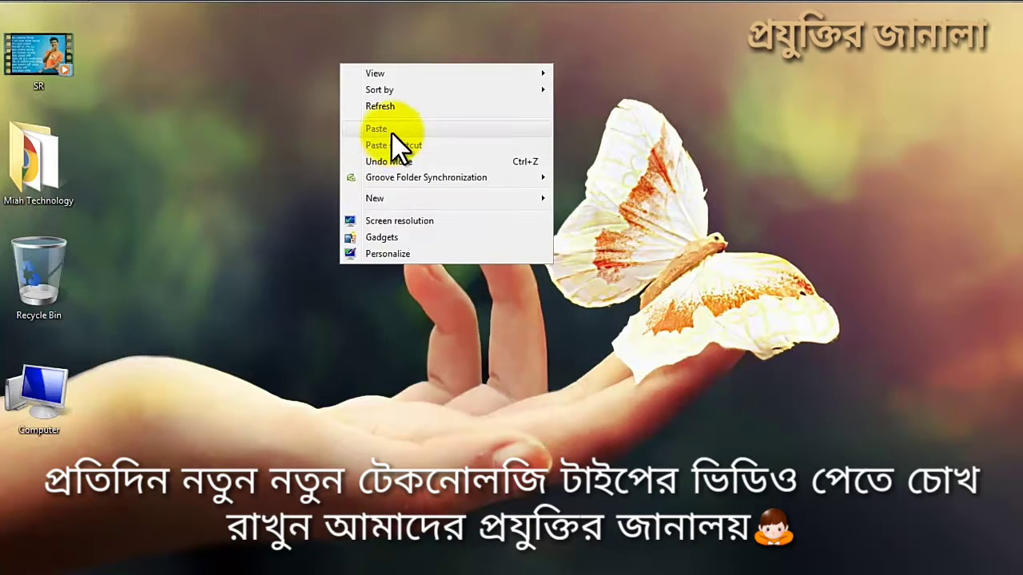
pyautogui.rightClick(251, 59)
pyautogui.click(348, 192)
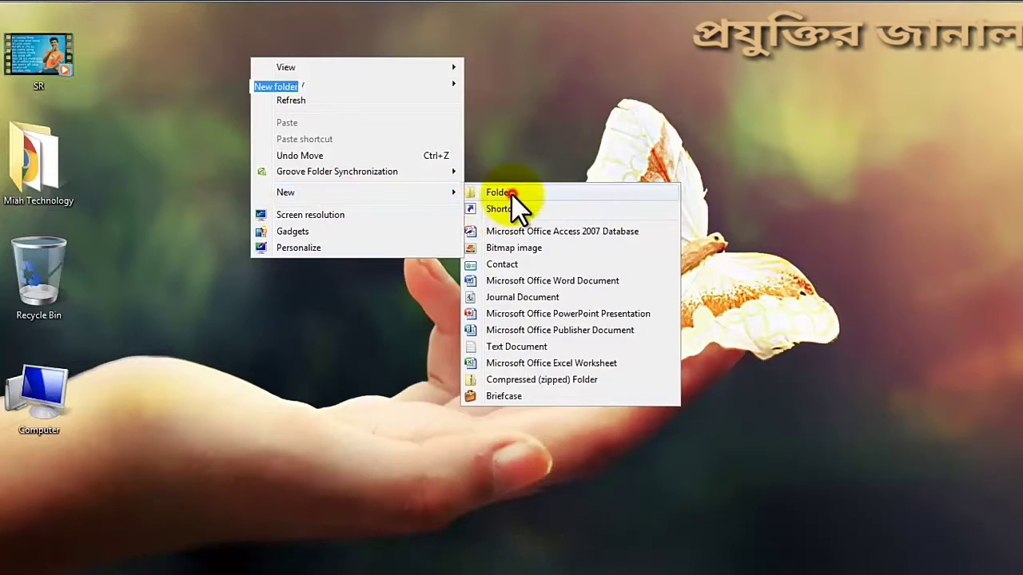
pyautogui.click(505, 194)
pyautogui.rightClick(372, 132)
pyautogui.click(277, 199)
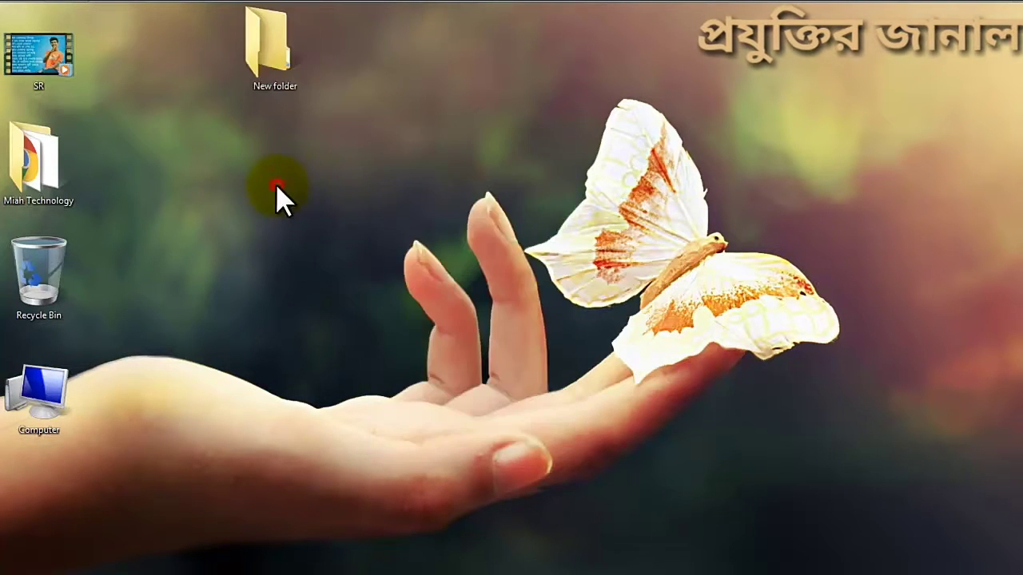
# Step: Copy New folder and paste the duplicate onto the desktop
pyautogui.rightClick(291, 66)
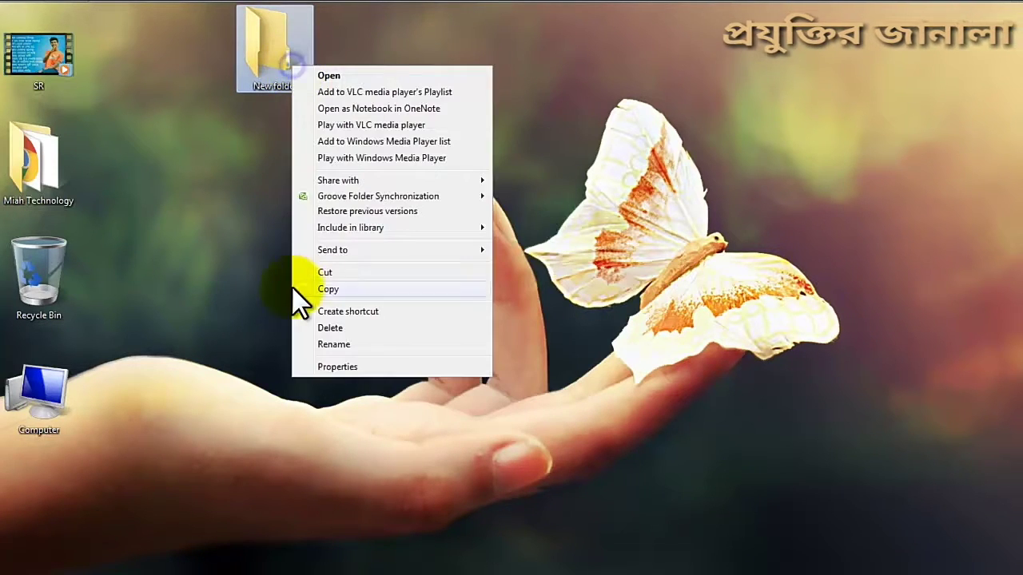
pyautogui.click(334, 289)
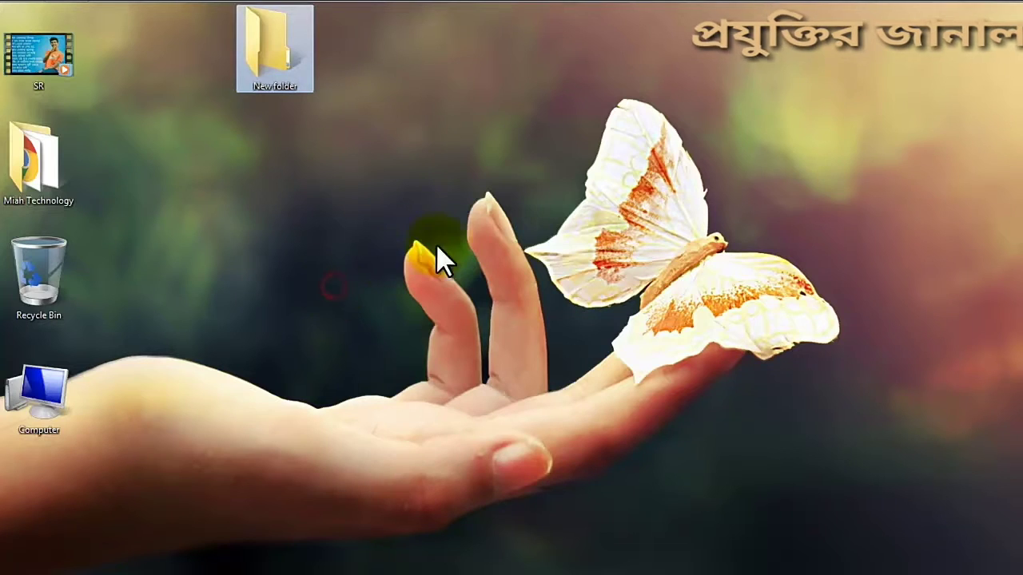
pyautogui.rightClick(478, 60)
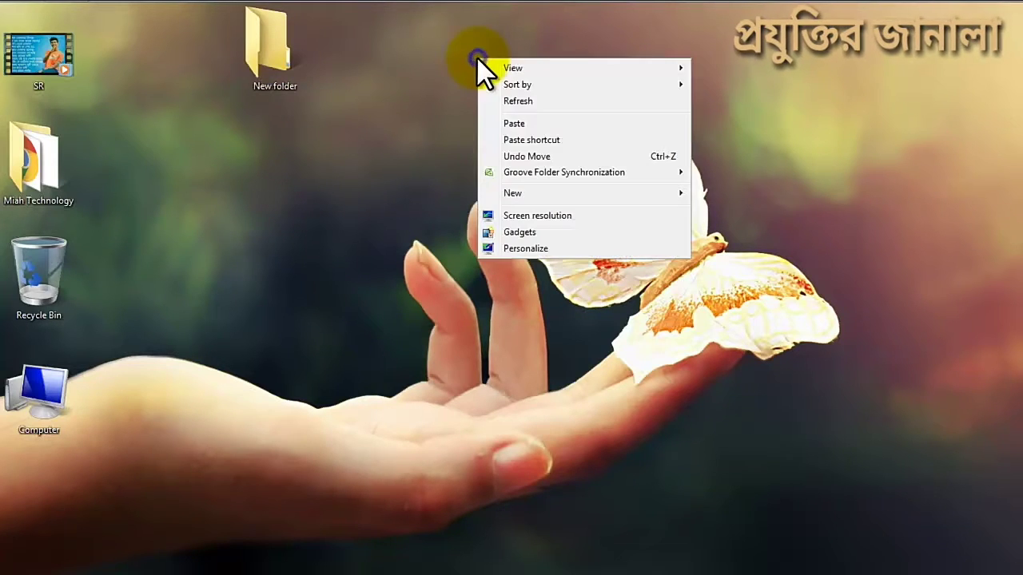
pyautogui.click(523, 126)
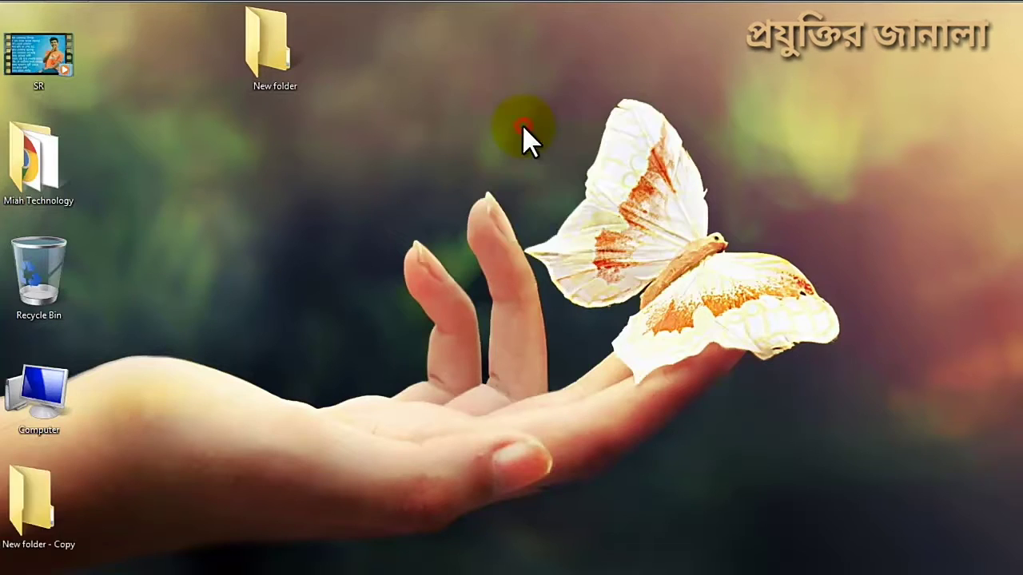
# Step: Paste a shortcut to the copied New folder on the desktop, and refresh the desktop
pyautogui.rightClick(543, 59)
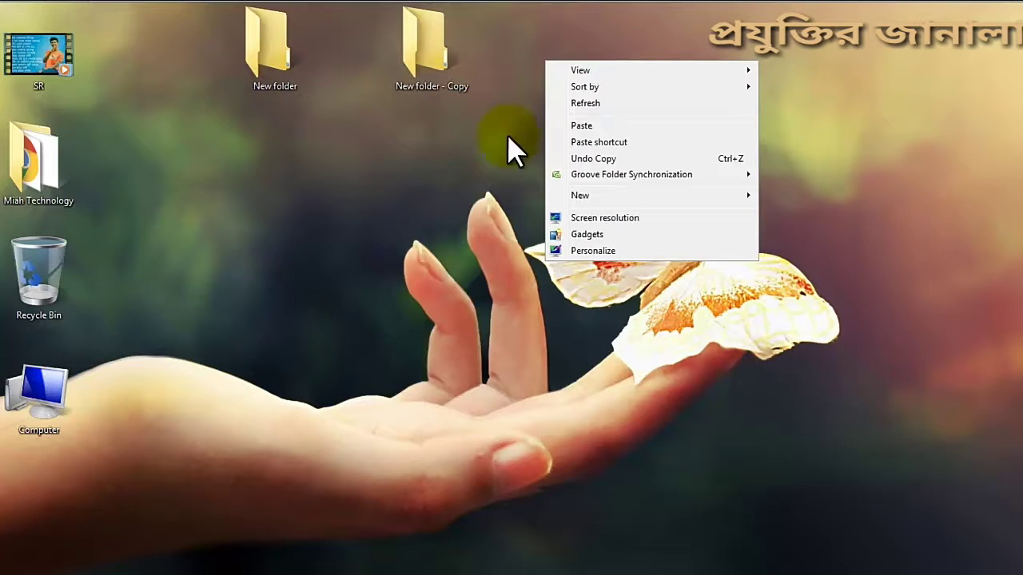
pyautogui.click(587, 144)
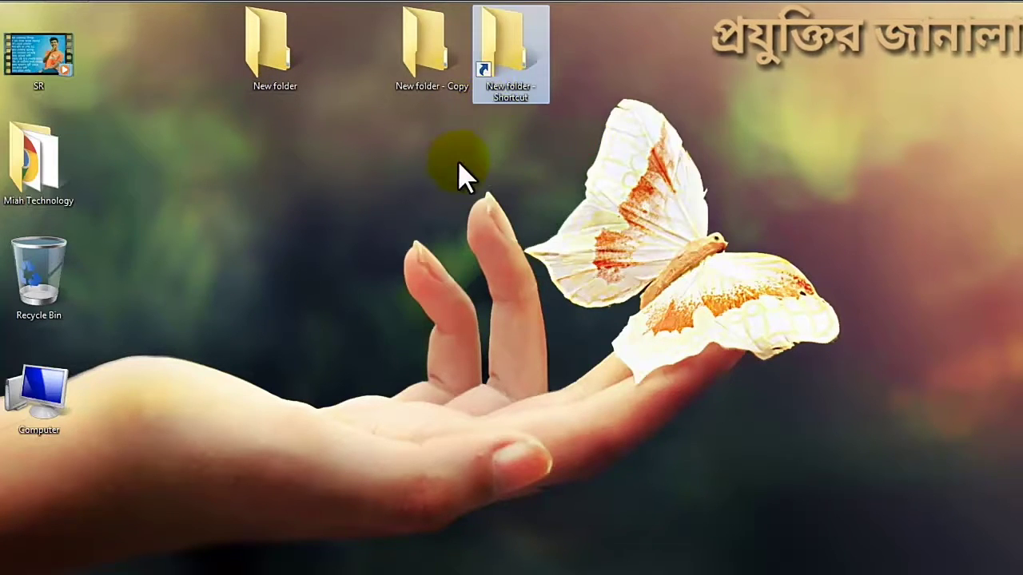
pyautogui.rightClick(347, 130)
pyautogui.click(377, 168)
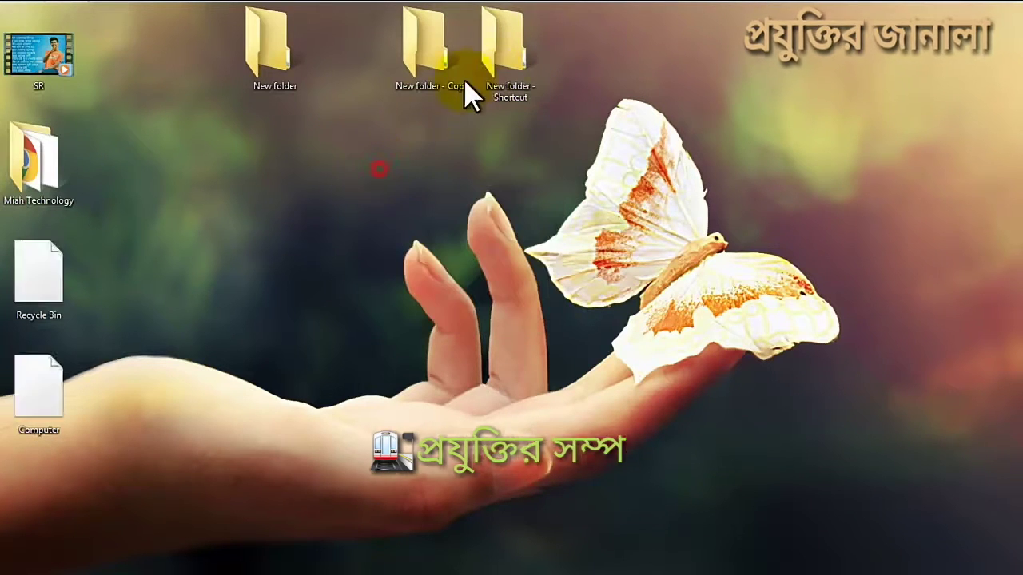
pyautogui.click(330, 128)
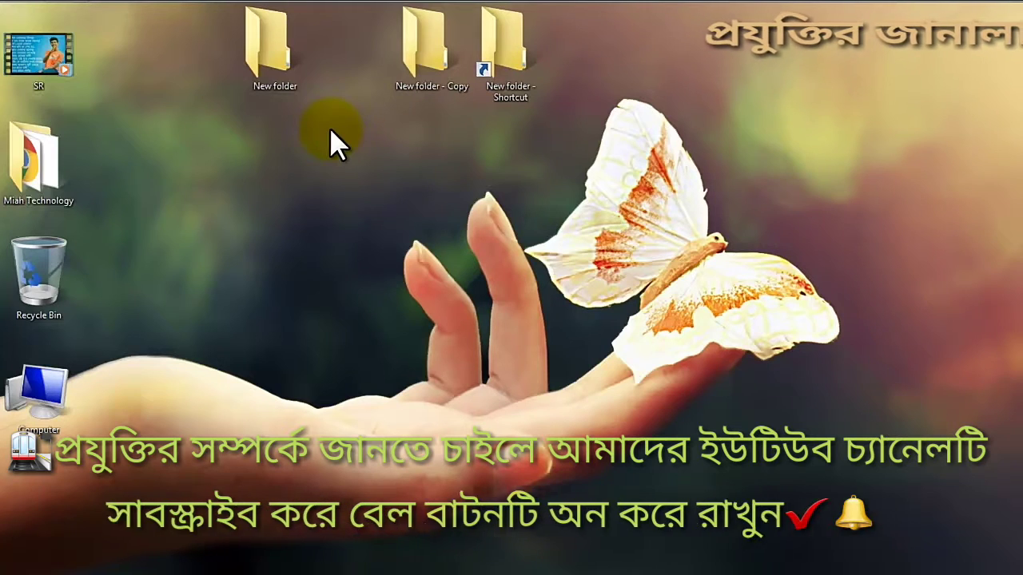
# Step: Refresh the desktop twice more
pyautogui.rightClick(314, 112)
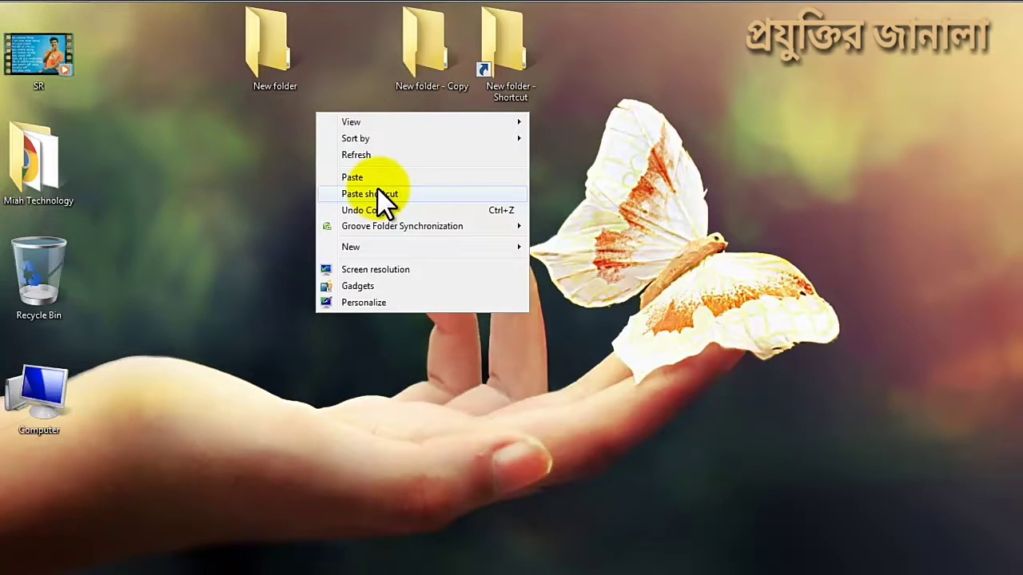
pyautogui.click(611, 106)
pyautogui.rightClick(610, 103)
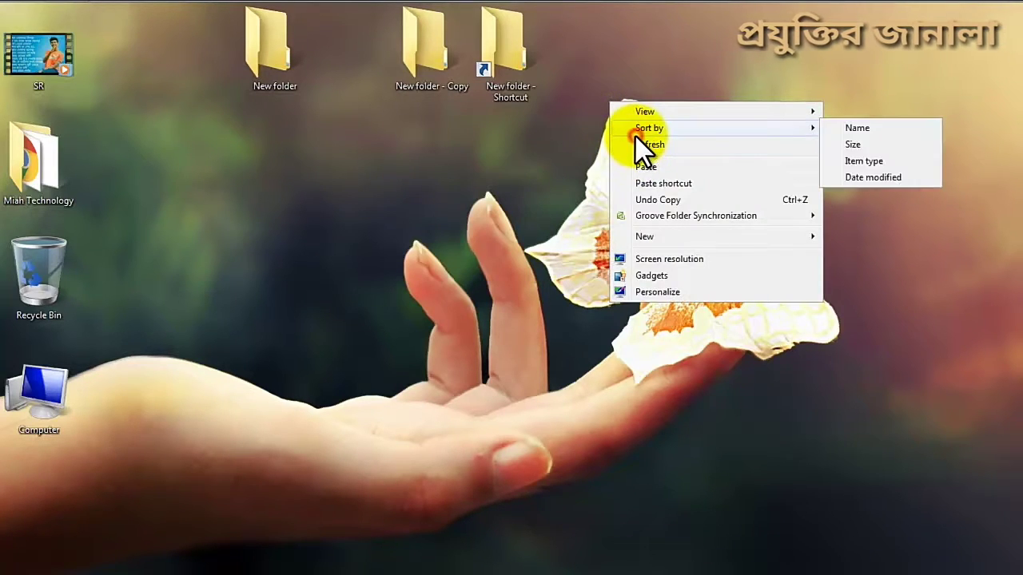
pyautogui.click(630, 145)
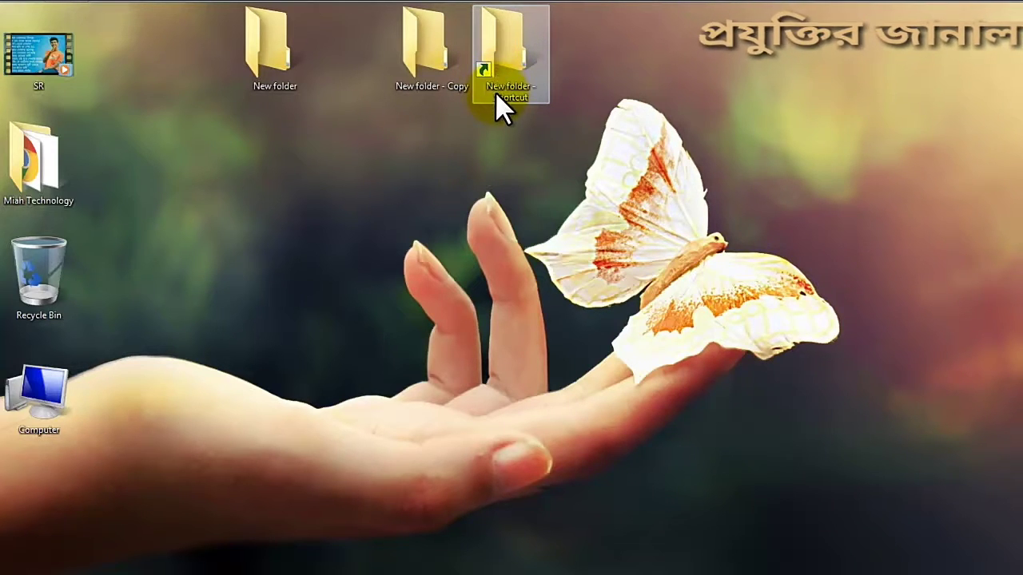
pyautogui.rightClick(341, 144)
pyautogui.click(371, 188)
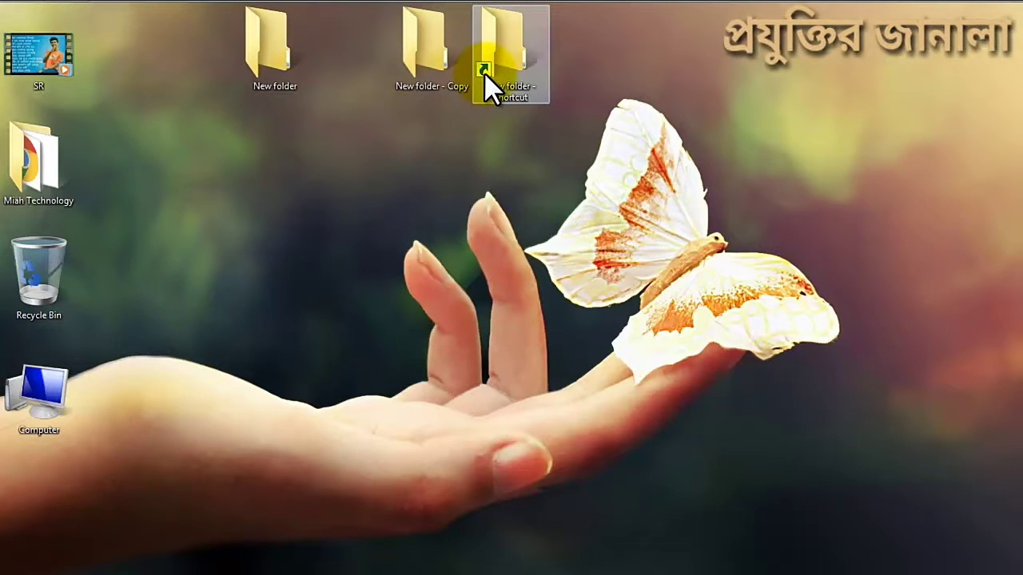
# Step: Undo the last copy, confirming the permanent deletion of New folder - Copy
pyautogui.rightClick(208, 124)
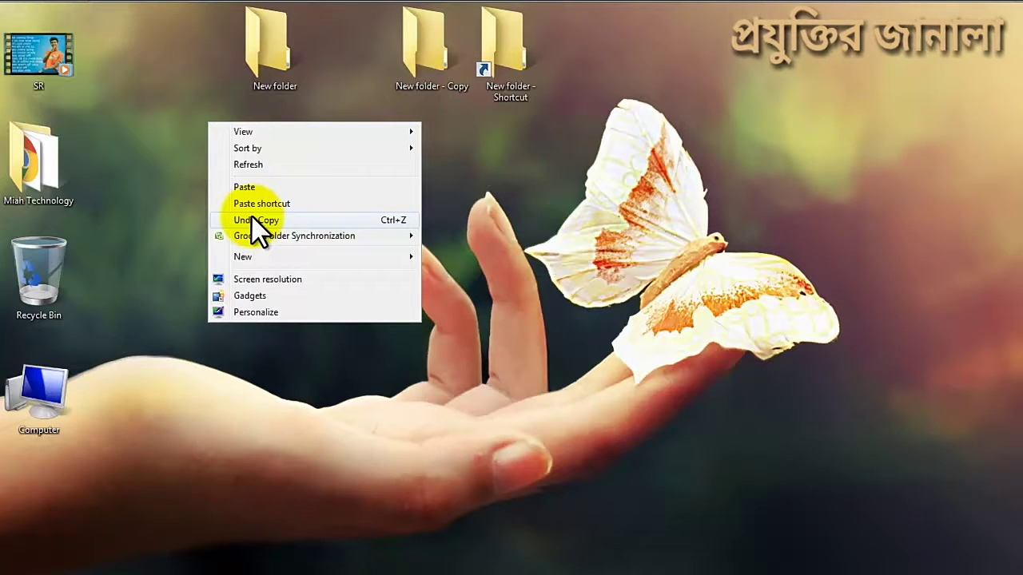
pyautogui.click(277, 220)
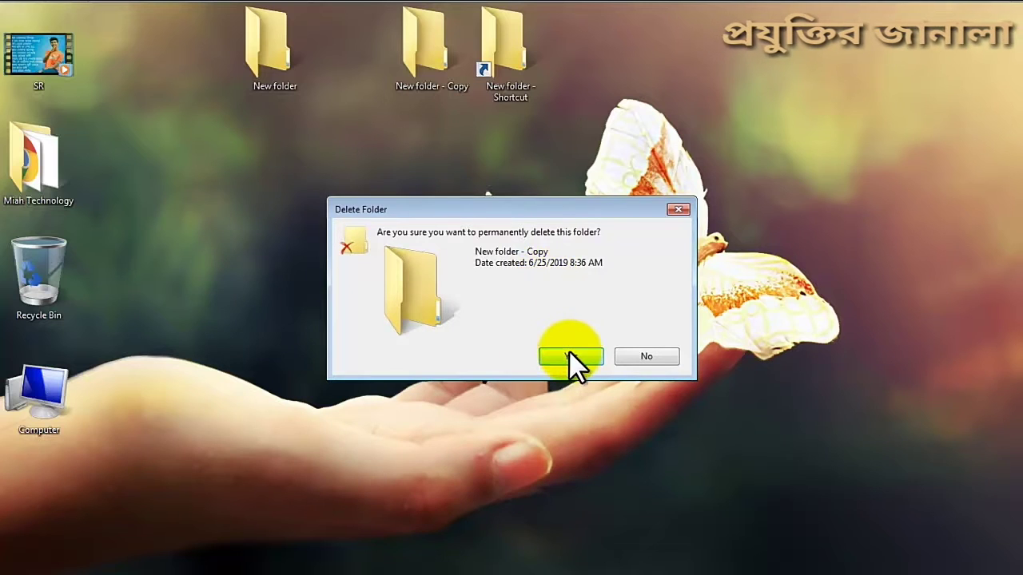
pyautogui.click(571, 357)
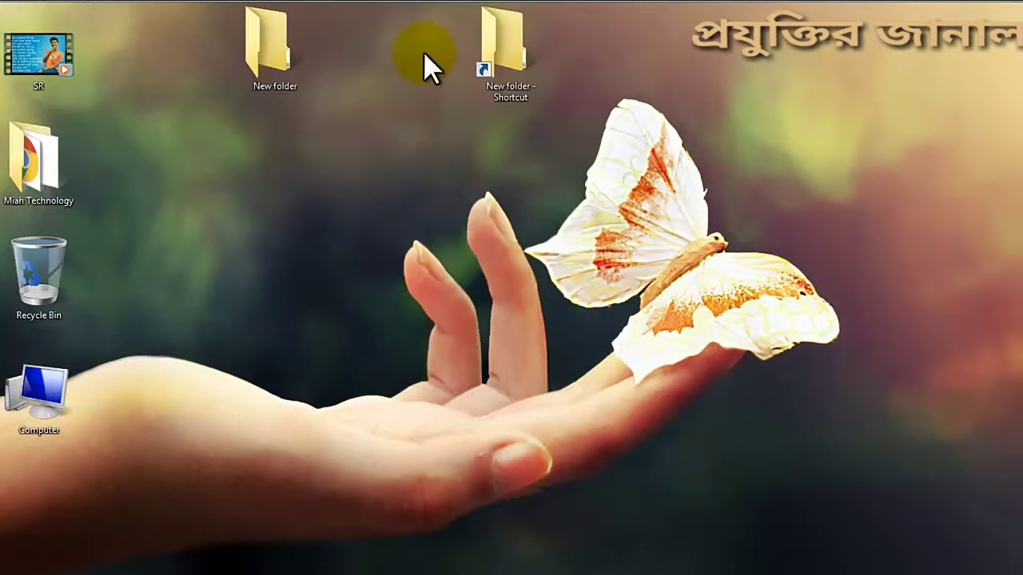
# Step: Redo the copy of New folder and place the restored duplicate between New folder and its shortcut
pyautogui.rightClick(356, 109)
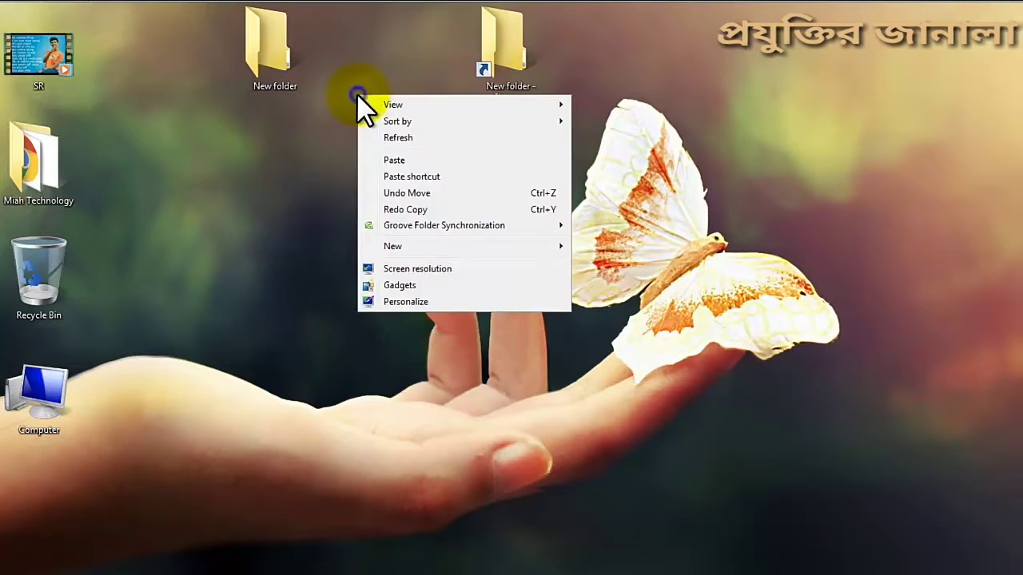
pyautogui.click(407, 210)
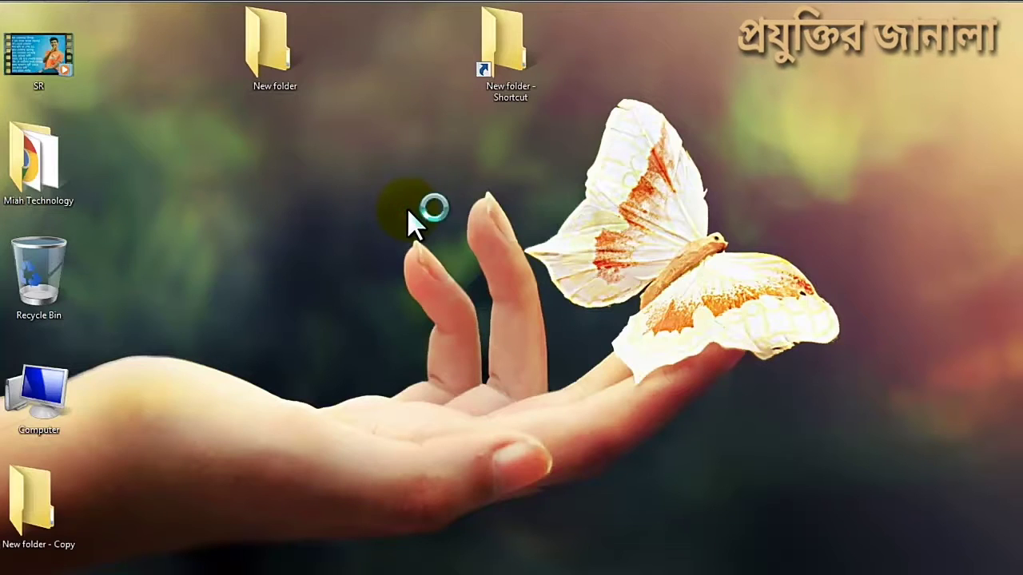
pyautogui.moveTo(16, 484); pyautogui.dragTo(376, 94)
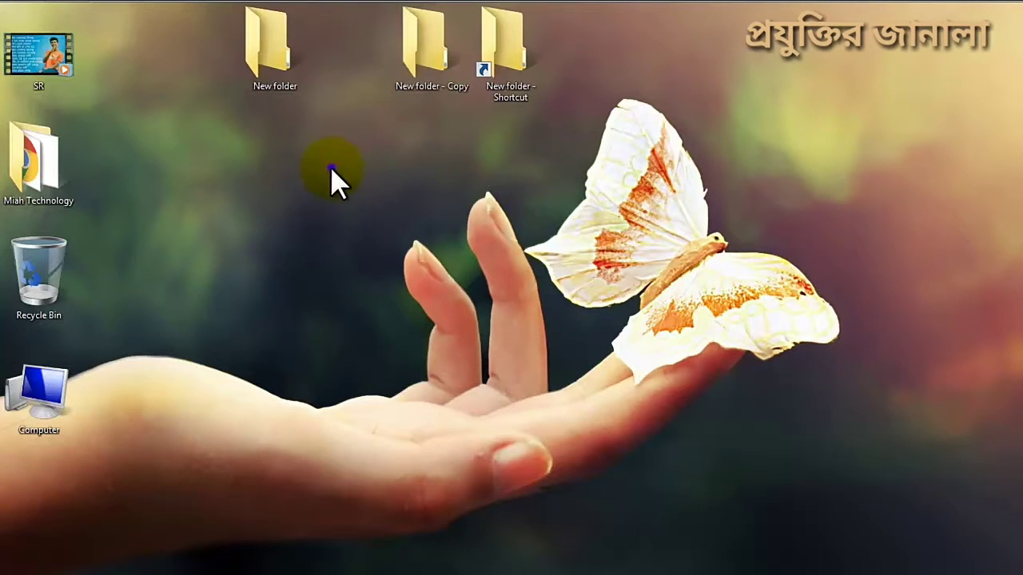
# Step: Refresh the desktop two times
pyautogui.rightClick(331, 169)
pyautogui.click(377, 209)
pyautogui.rightClick(343, 146)
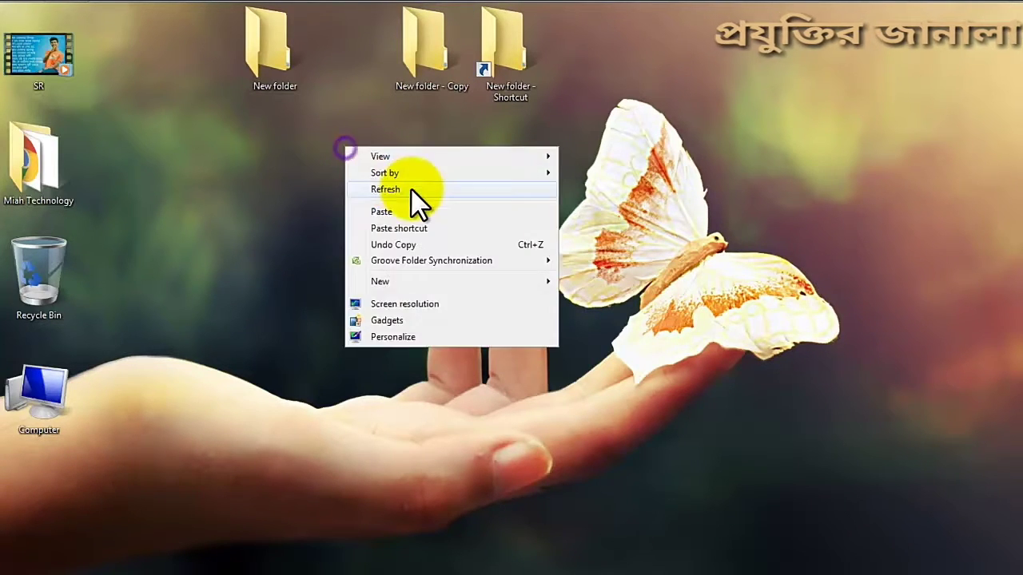
pyautogui.click(411, 191)
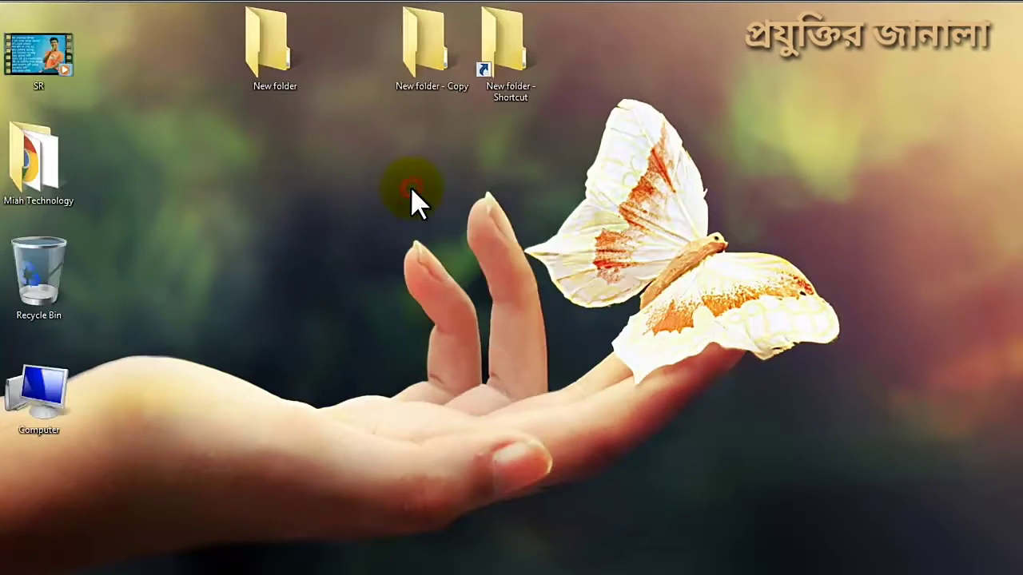
# Step: Review the Groove Folder Synchronization options for the desktop, and refresh the desktop
pyautogui.rightClick(306, 103)
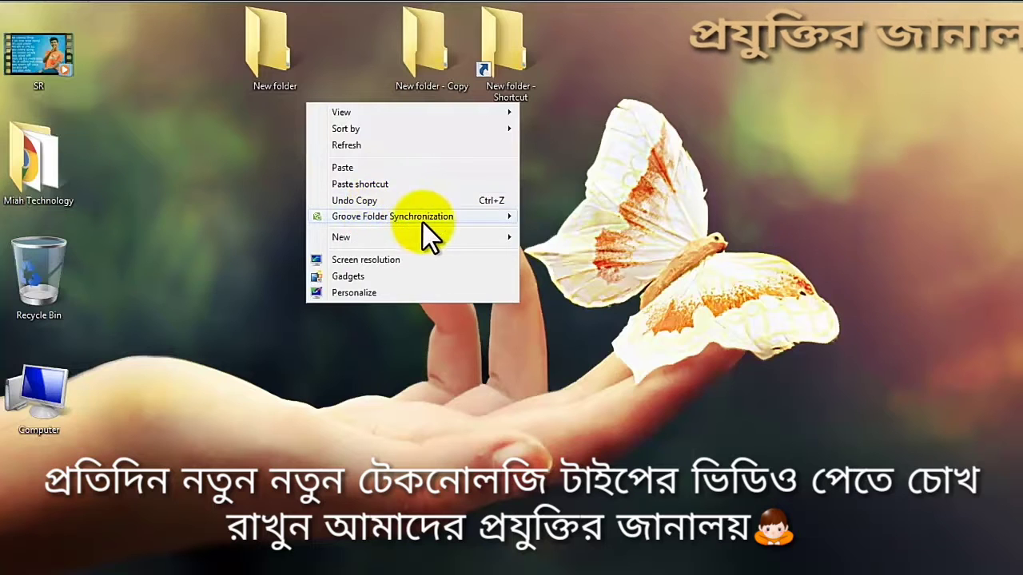
pyautogui.moveTo(446, 218)
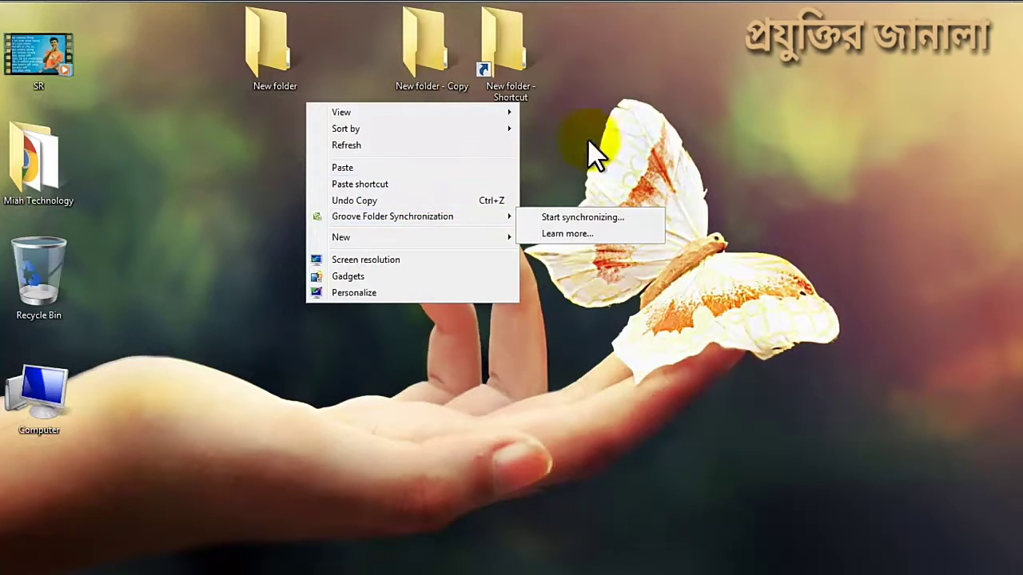
pyautogui.rightClick(607, 89)
pyautogui.click(629, 134)
# Step: Delete New folder - Copy and New folder - Shortcut together by moving them into the Recycle Bin
pyautogui.moveTo(571, 49); pyautogui.dragTo(392, 57)
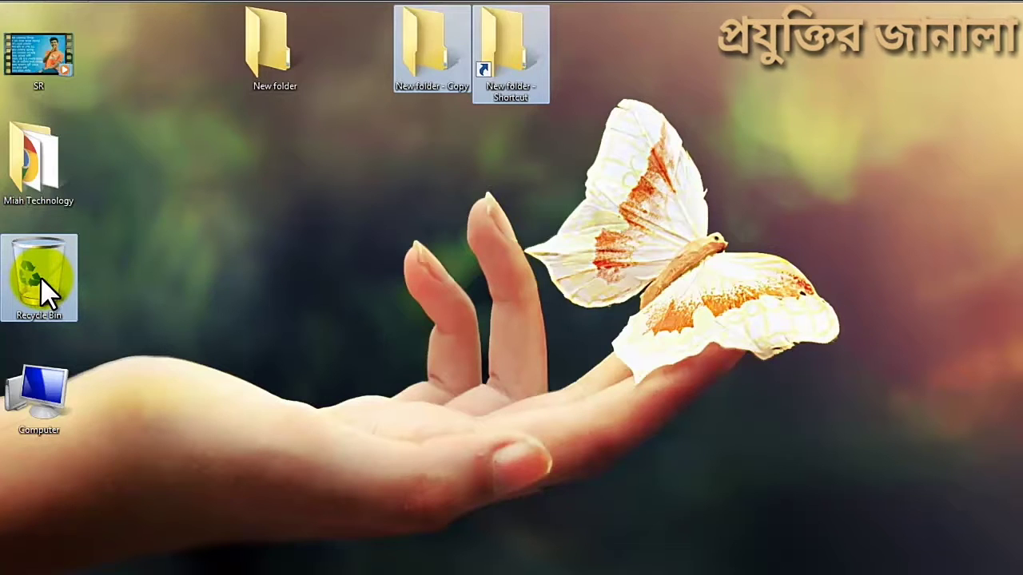
pyautogui.rightClick(415, 40)
pyautogui.click(399, 55)
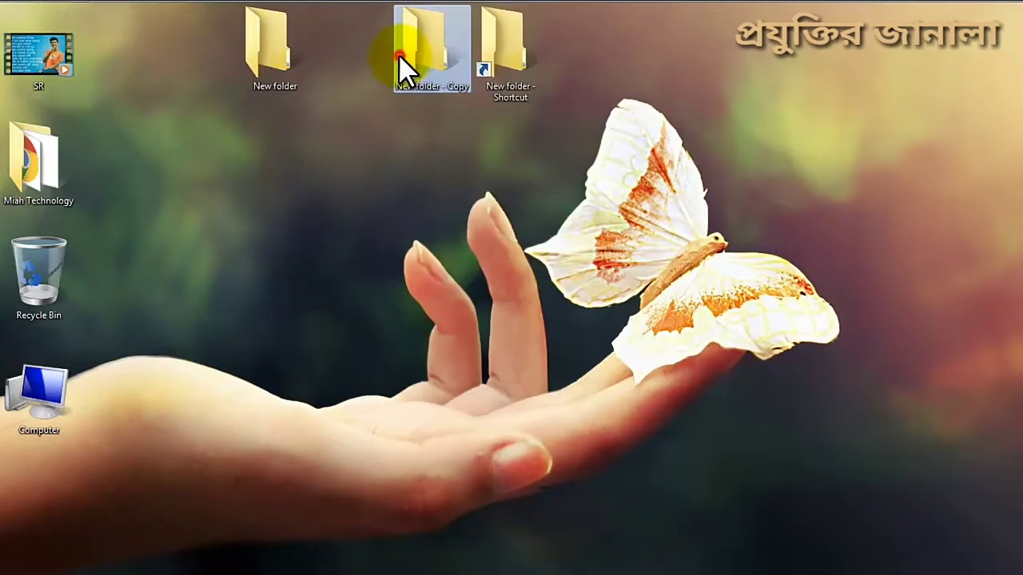
pyautogui.moveTo(590, 46); pyautogui.dragTo(32, 272)
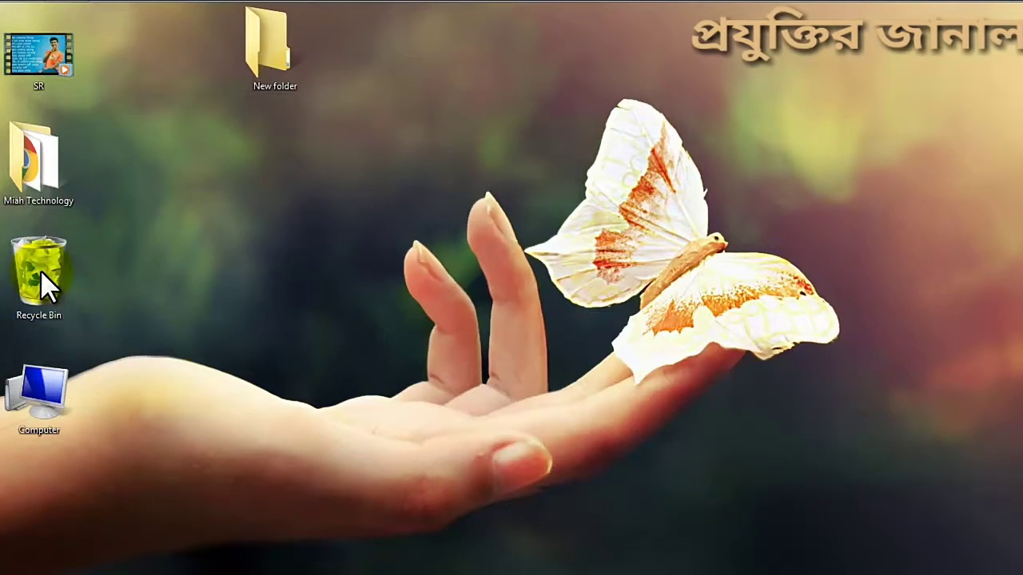
# Step: Empty the Recycle Bin, confirming the permanent deletion of its items
pyautogui.rightClick(44, 280)
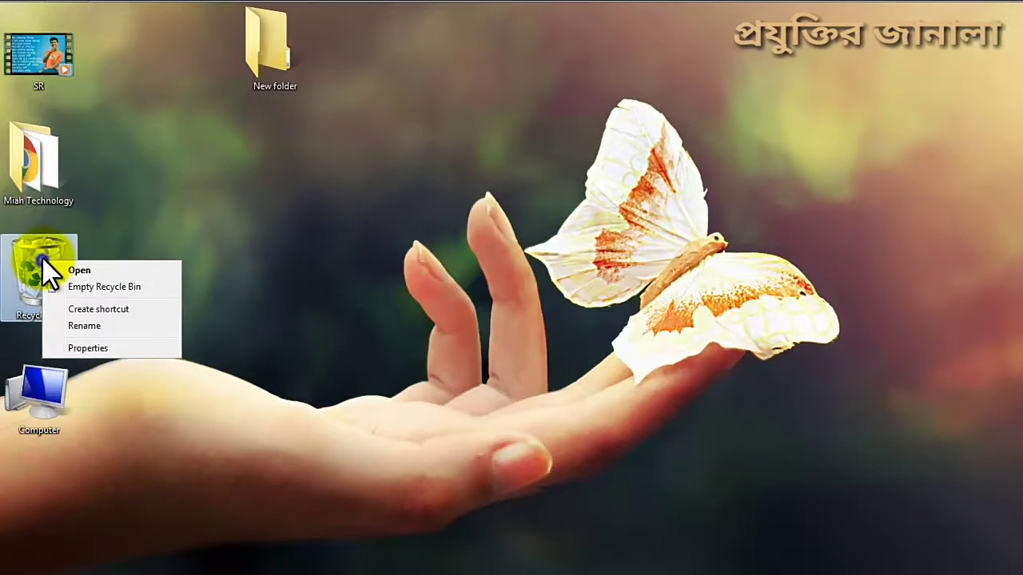
pyautogui.click(94, 286)
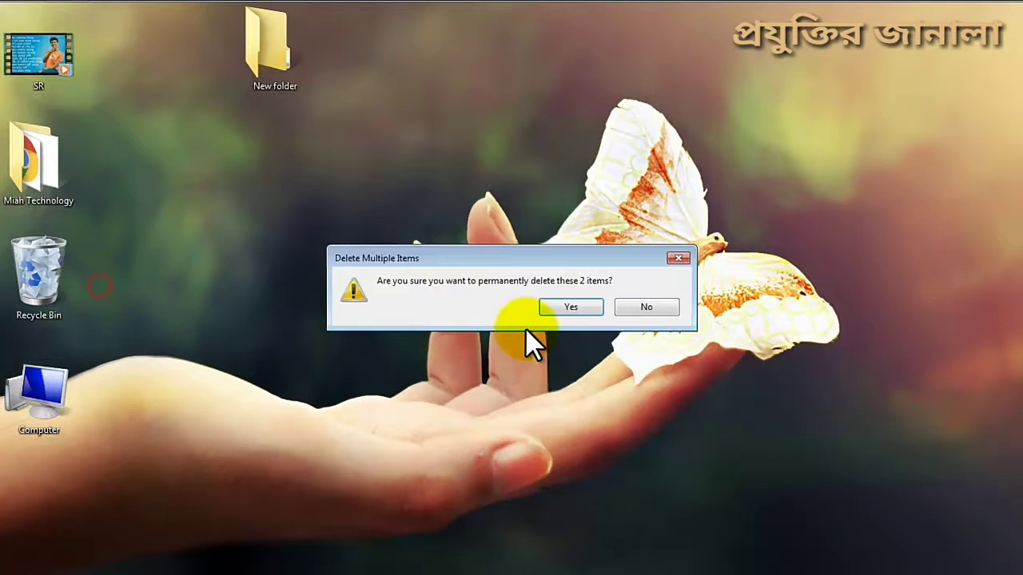
pyautogui.click(572, 307)
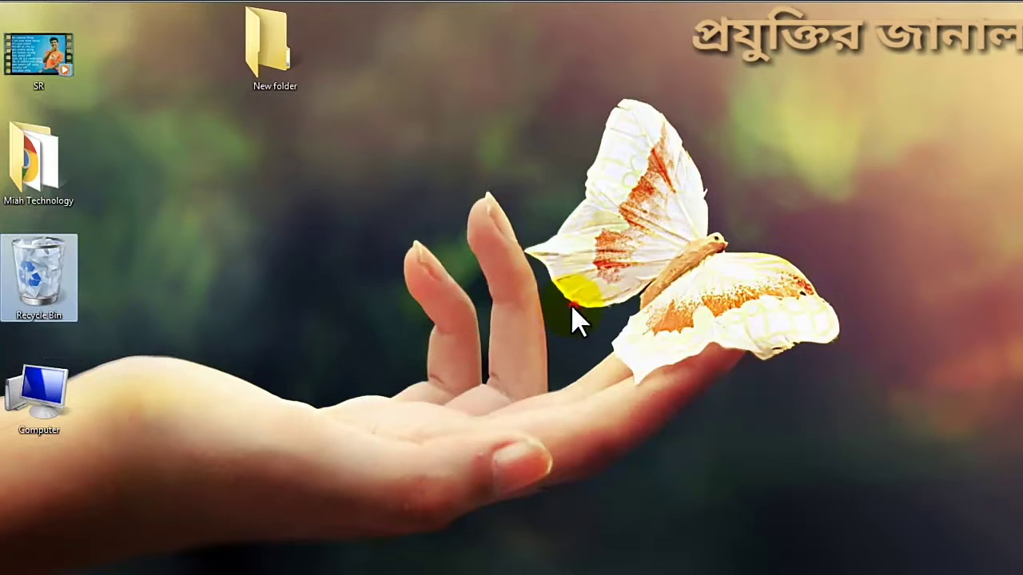
# Step: Refresh the desktop repeatedly
pyautogui.rightClick(256, 174)
pyautogui.click(314, 219)
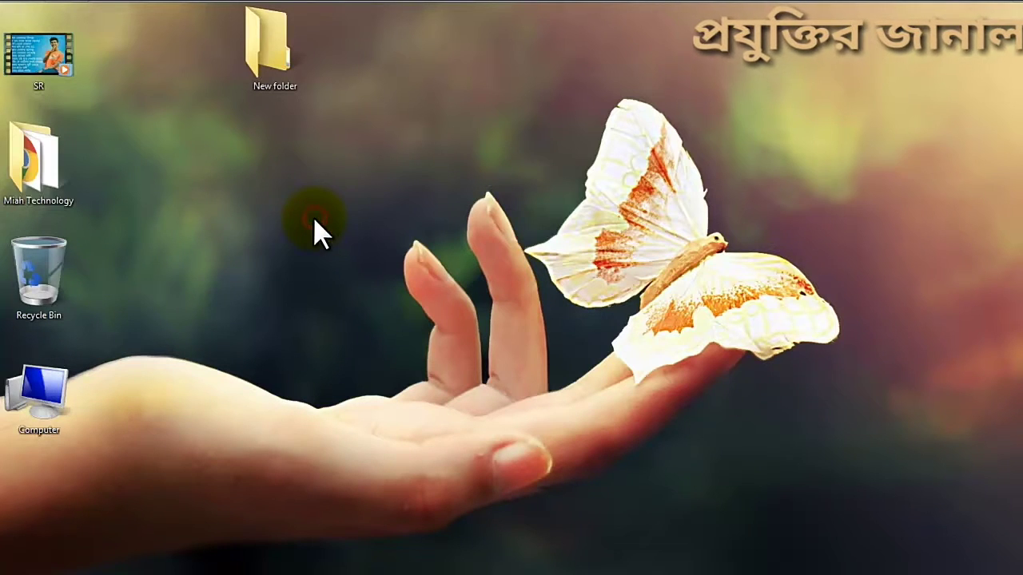
pyautogui.rightClick(438, 58)
pyautogui.click(465, 99)
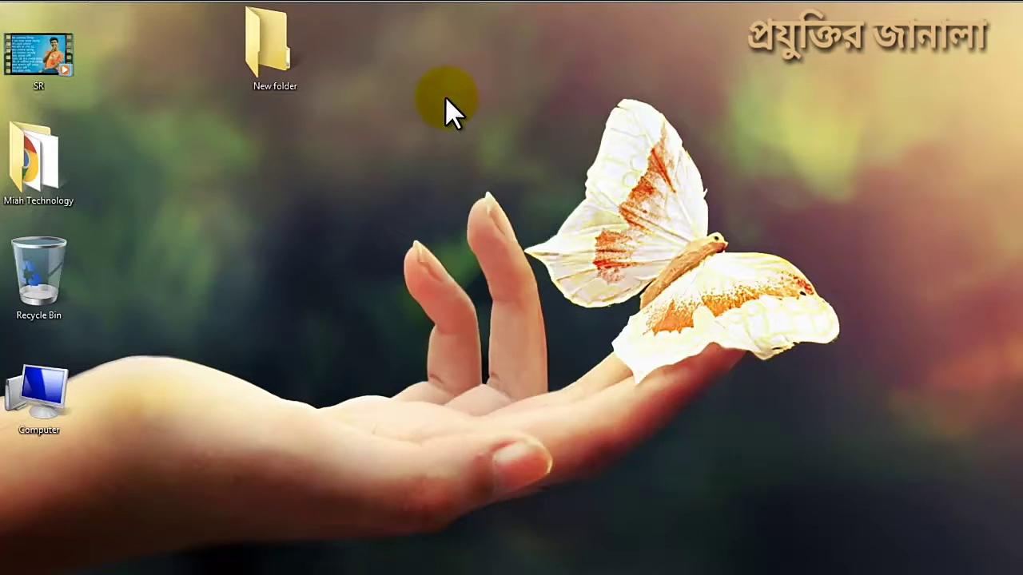
pyautogui.press('F5')
pyautogui.press('F5')
pyautogui.press('F5')
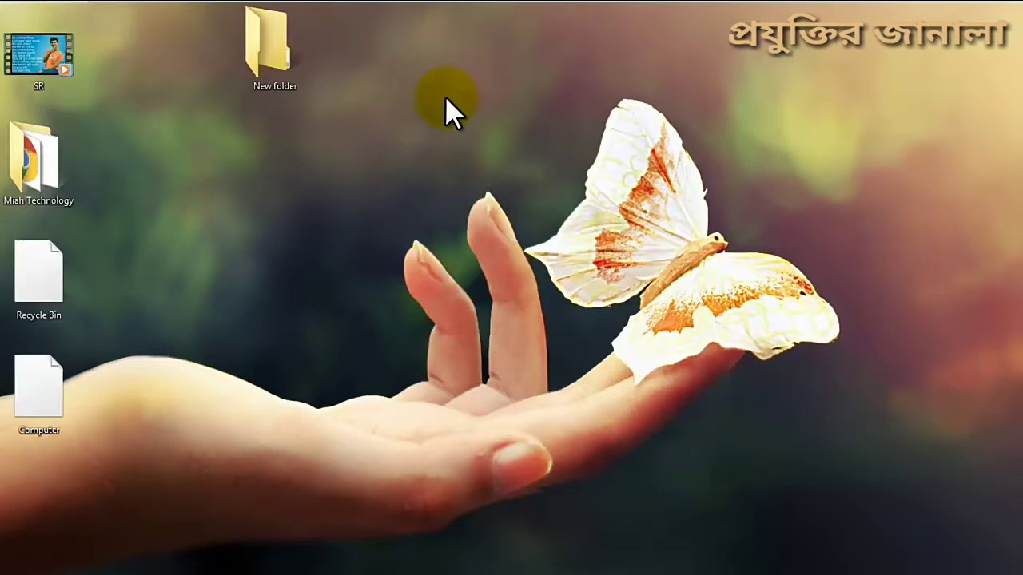
pyautogui.press('F5')
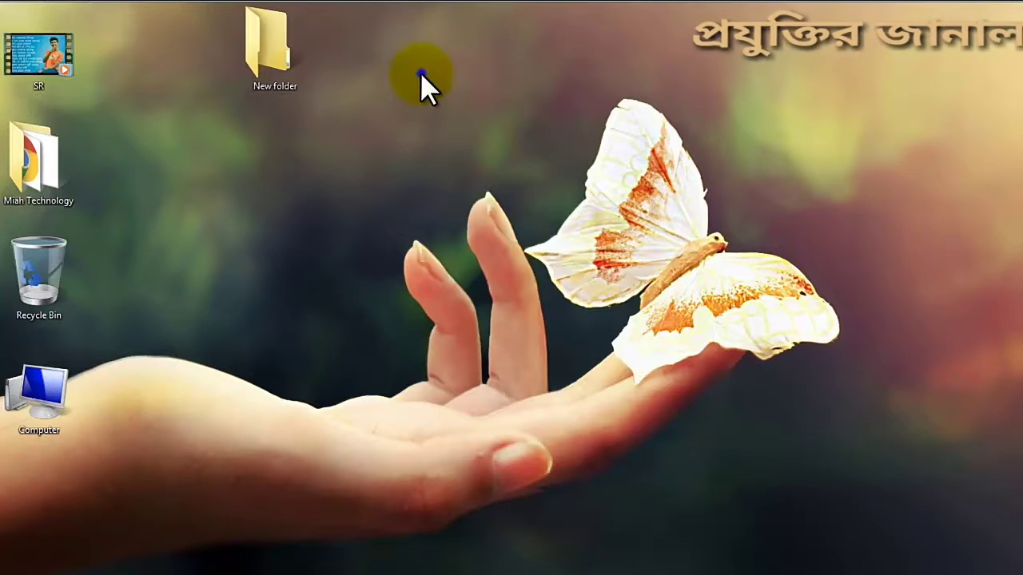
pyautogui.rightClick(422, 74)
pyautogui.click(450, 116)
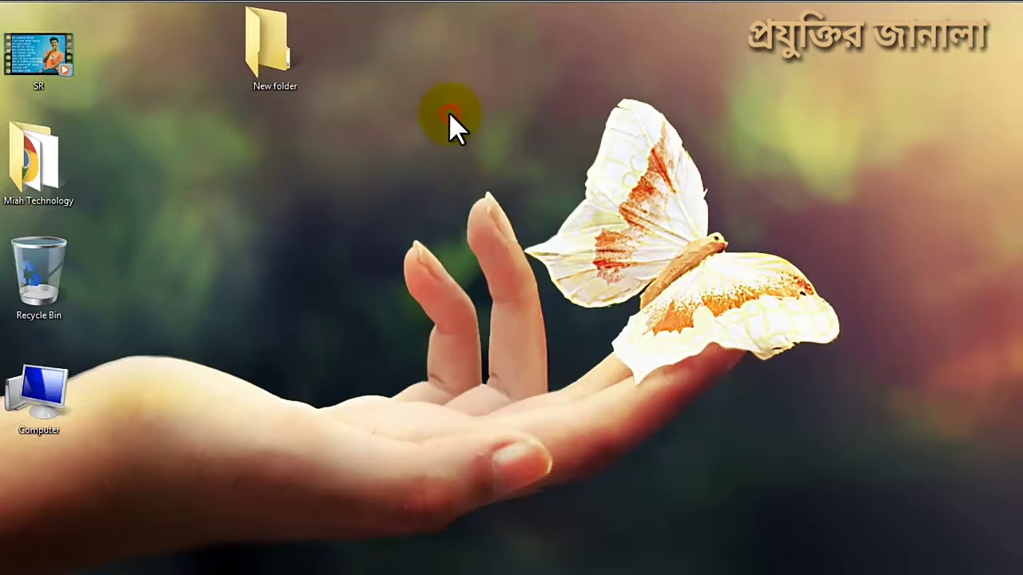
# Step: Create a second new folder on the desktop, accepting its default name
pyautogui.rightClick(430, 48)
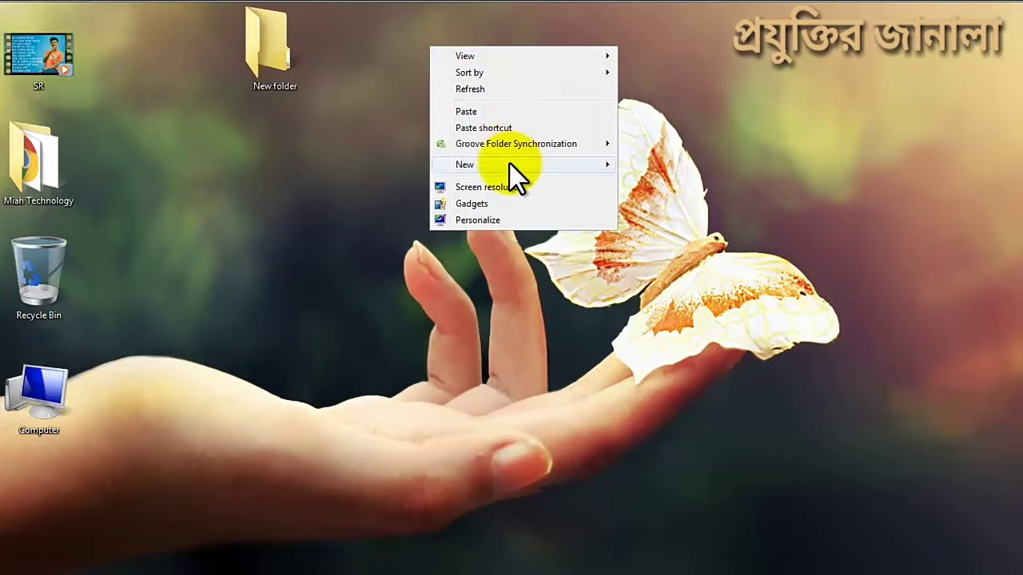
pyautogui.moveTo(510, 164)
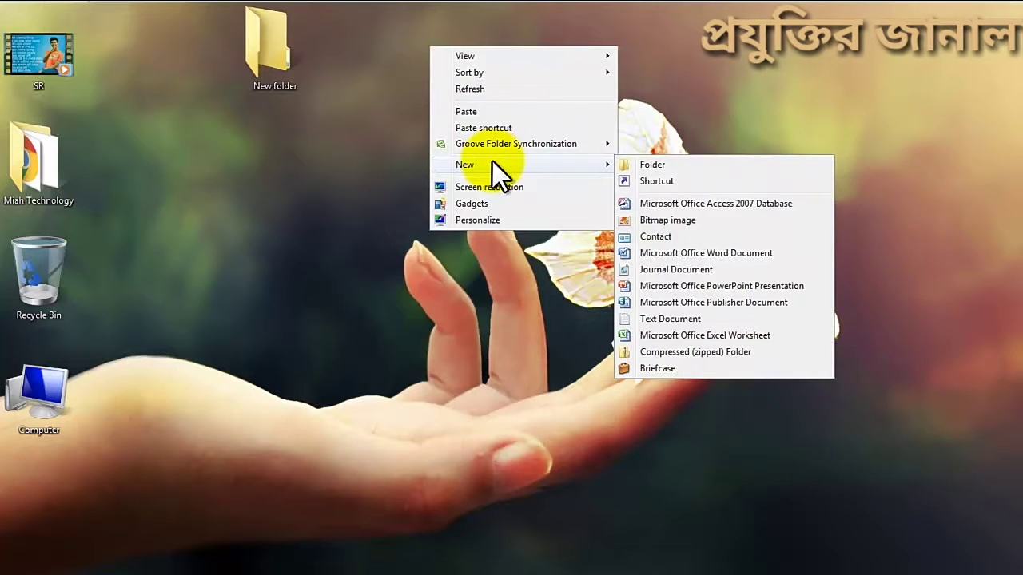
pyautogui.rightClick(325, 148)
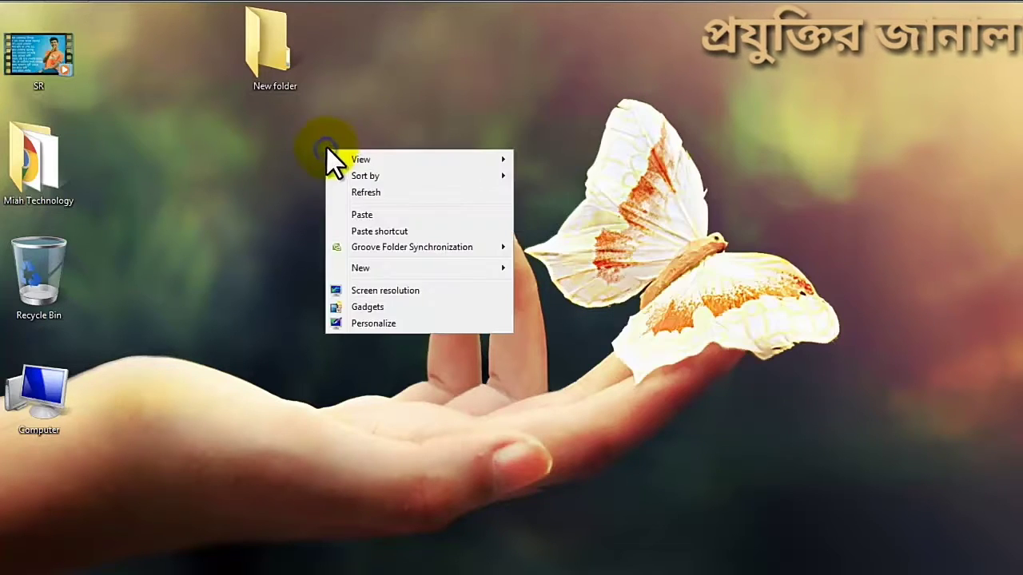
pyautogui.rightClick(405, 33)
pyautogui.moveTo(444, 148)
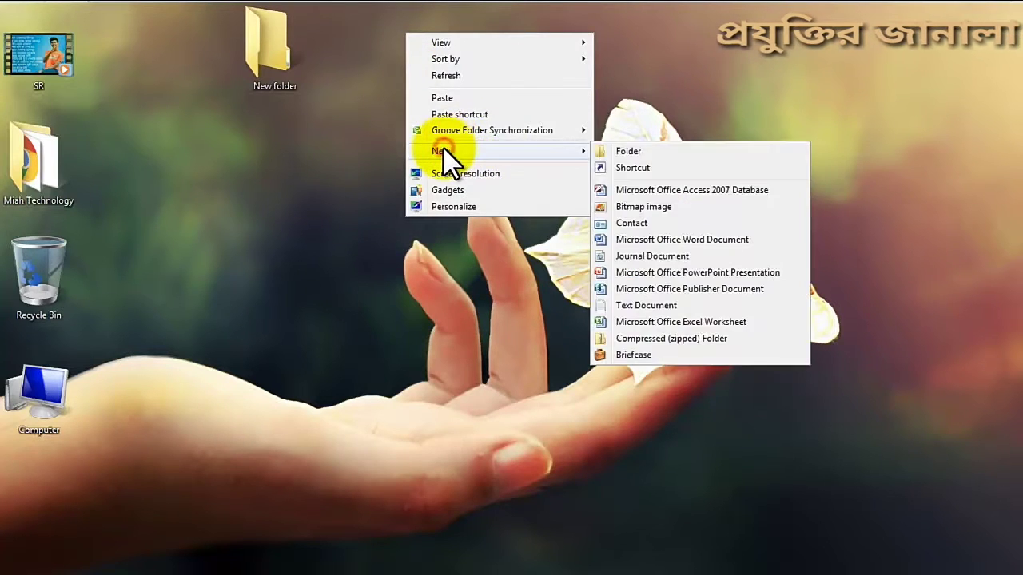
pyautogui.click(640, 153)
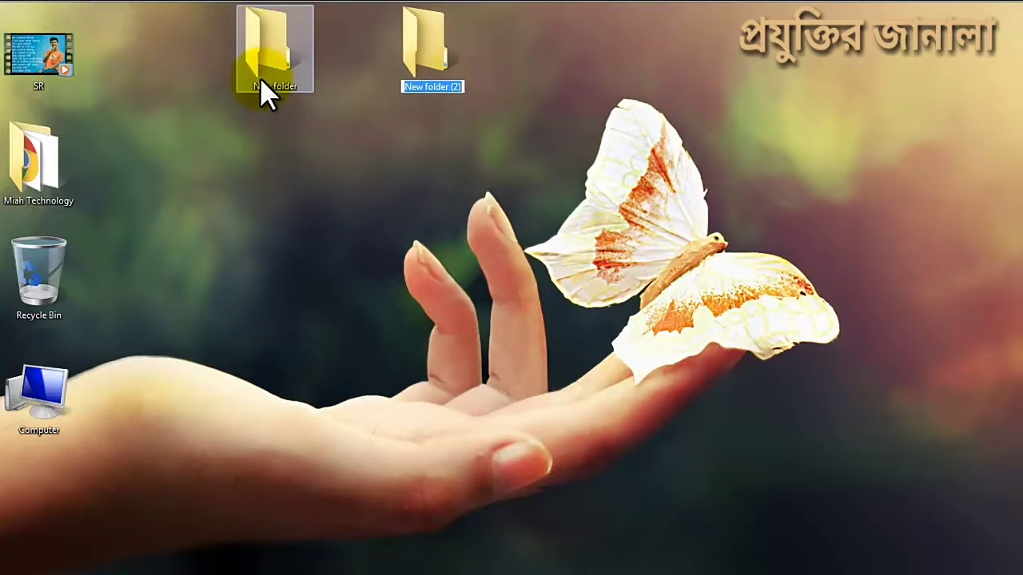
pyautogui.press('Return')
pyautogui.rightClick(525, 59)
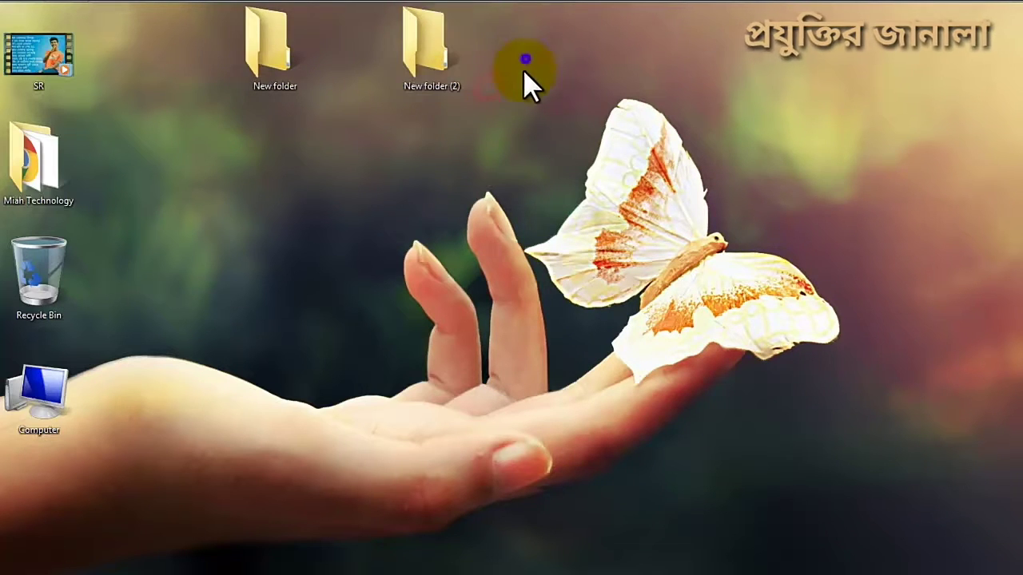
pyautogui.click(545, 99)
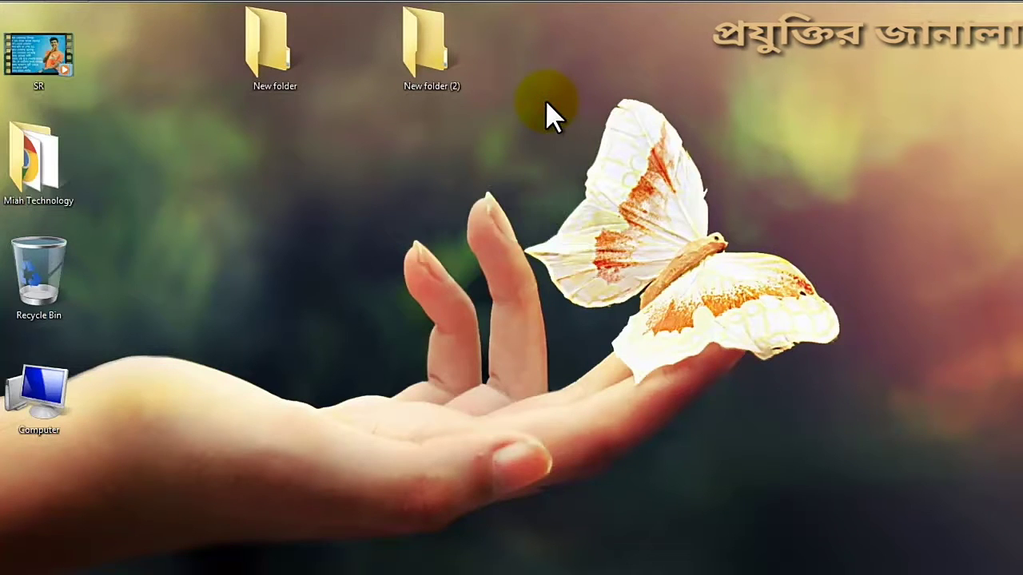
# Step: Rename New folder (2) to a person's surname, and refresh the desktop
pyautogui.click(435, 56)
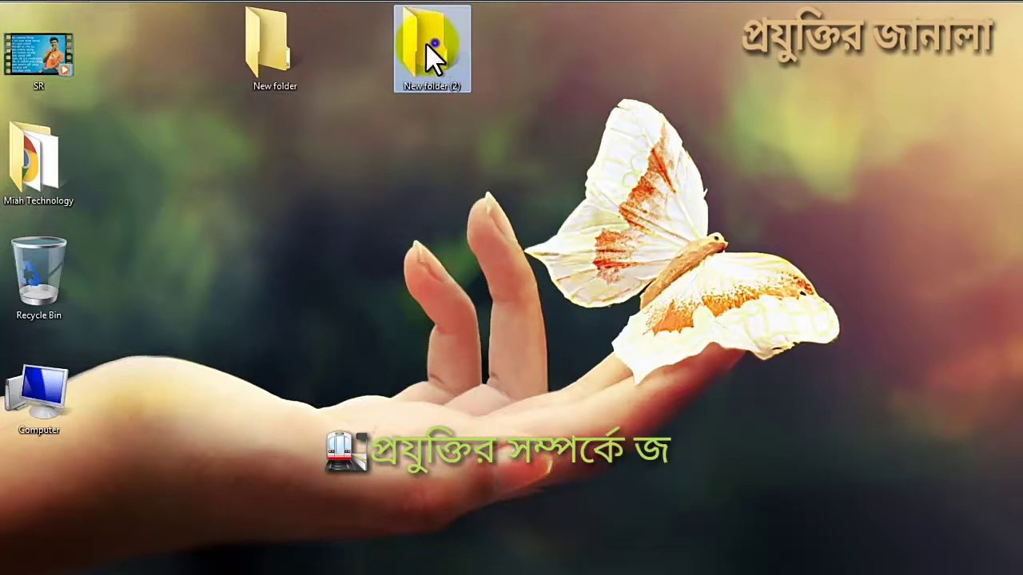
pyautogui.rightClick(436, 48)
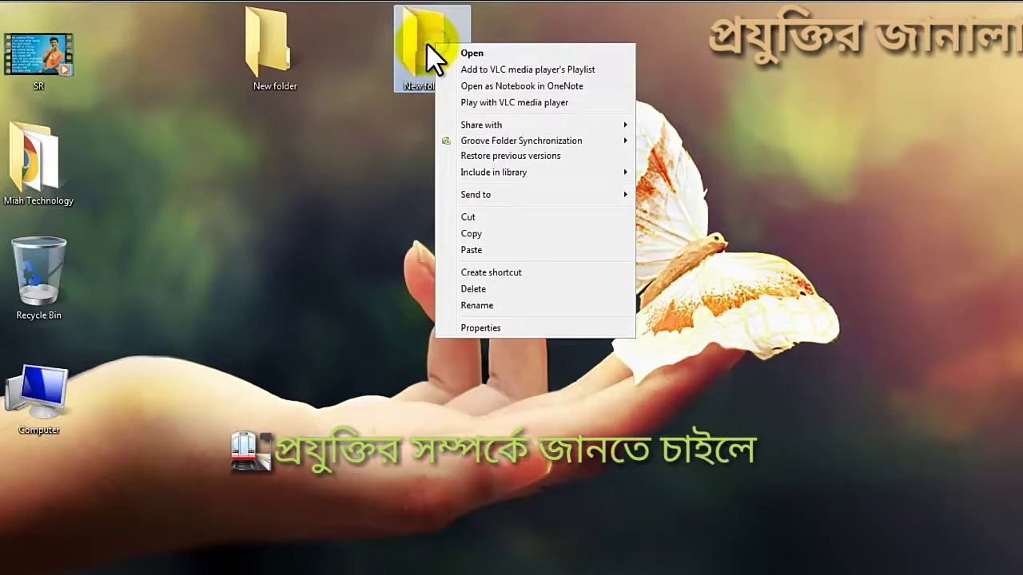
pyautogui.click(485, 306)
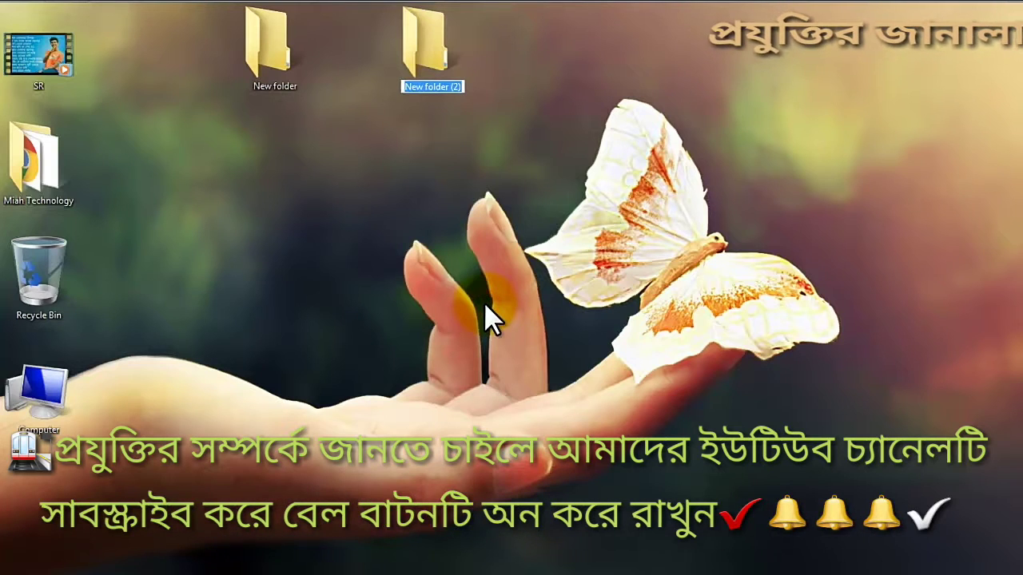
pyautogui.write('Miah')
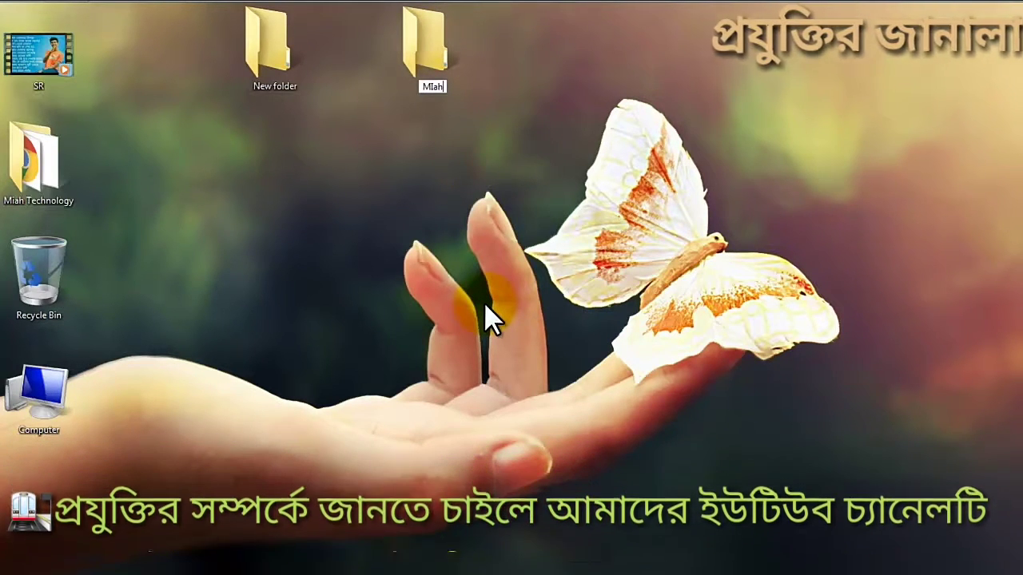
pyautogui.press('Return')
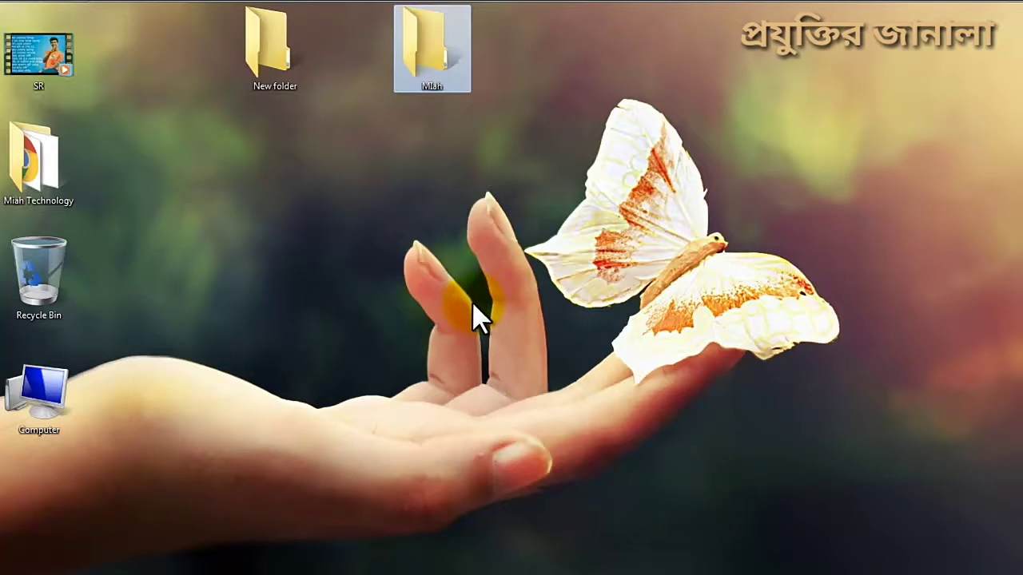
pyautogui.click(508, 155)
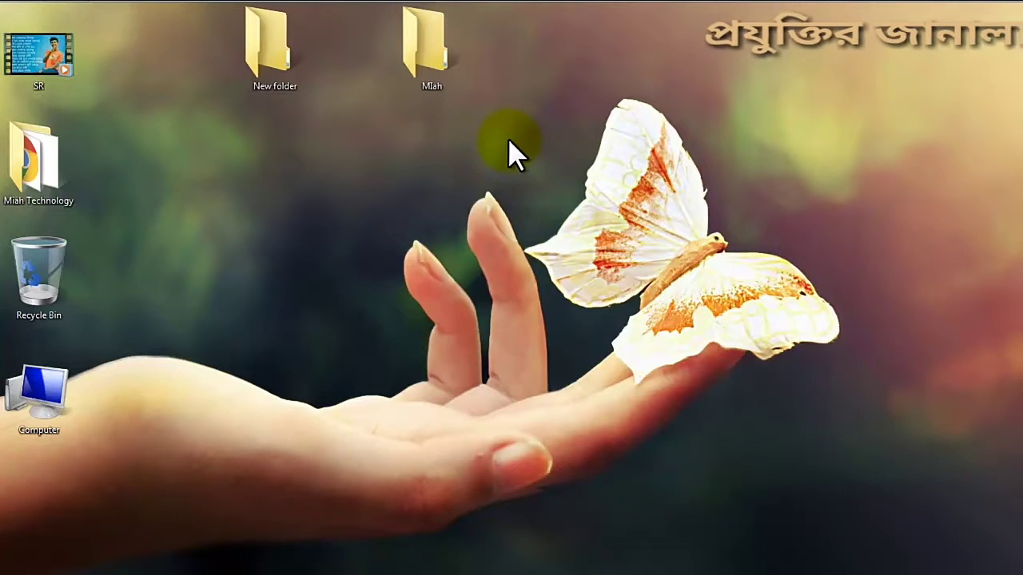
pyautogui.rightClick(505, 126)
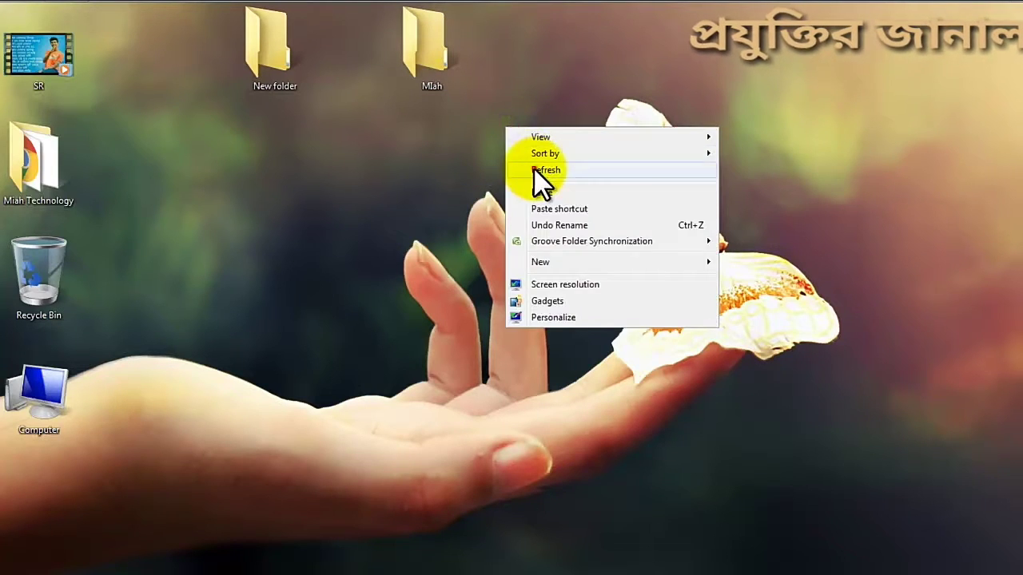
pyautogui.click(537, 170)
# Step: Review the types of new items offered for the desktop, and enter "Sdkbfakqbfqhxzn jab" in a blank Microsoft Word document
pyautogui.rightClick(528, 50)
pyautogui.moveTo(566, 183)
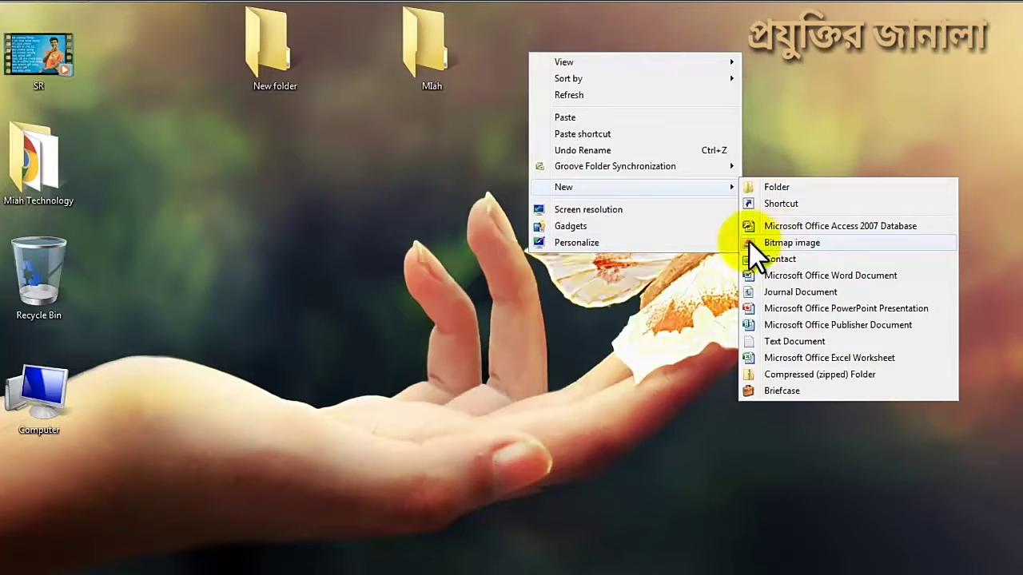
pyautogui.click(116, 18)
pyautogui.click(115, 17)
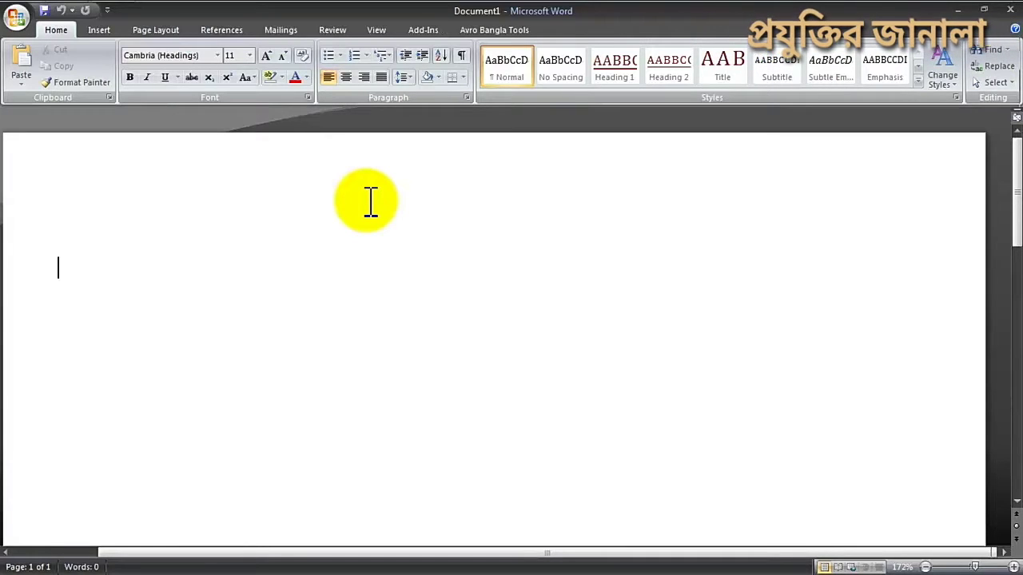
pyautogui.write('sdkbfakqbfqhxzn jab')
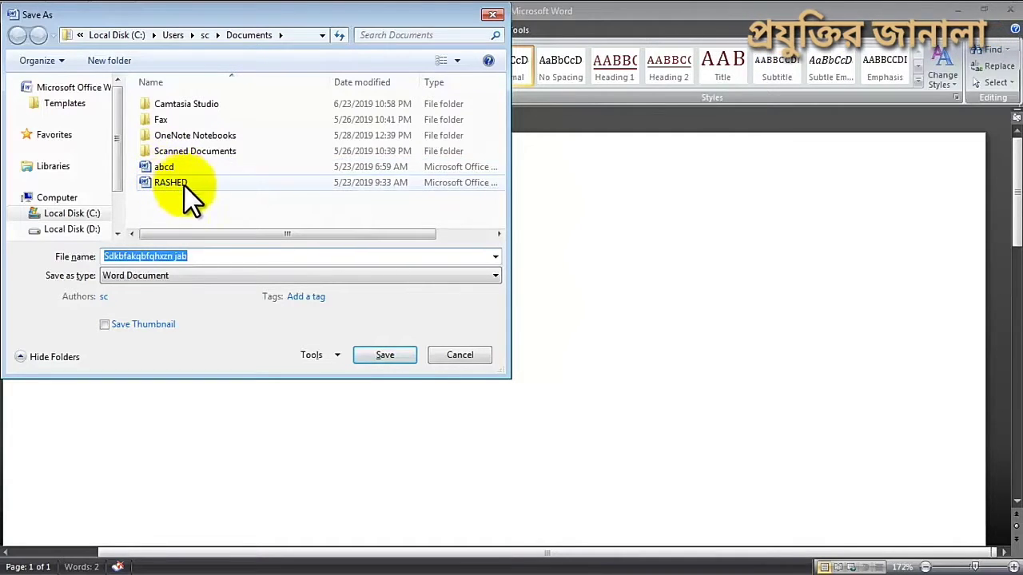
# Step: Cancel saving the Word document, and close Word discarding the text
pyautogui.click(493, 16)
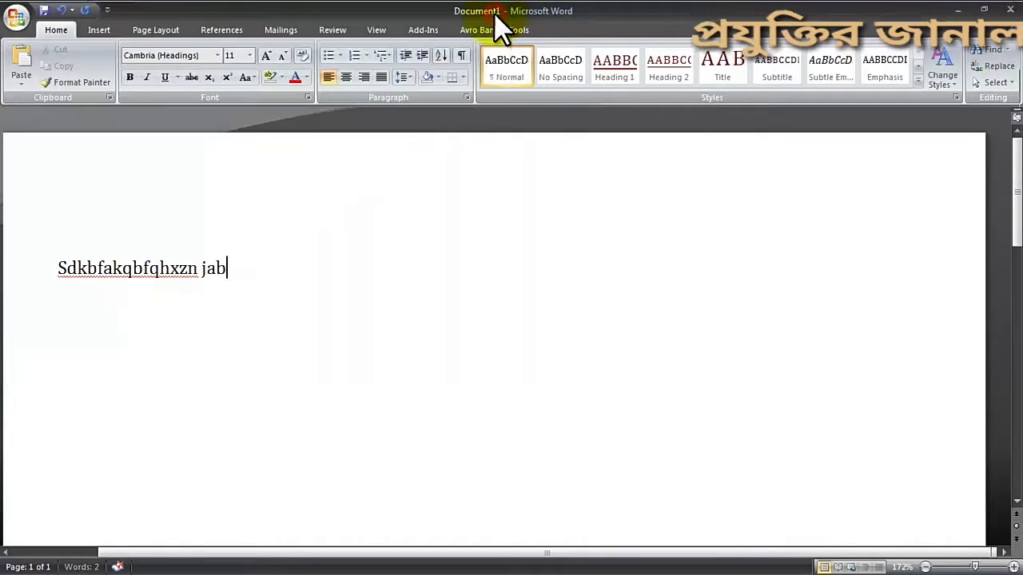
pyautogui.click(1011, 11)
pyautogui.click(516, 334)
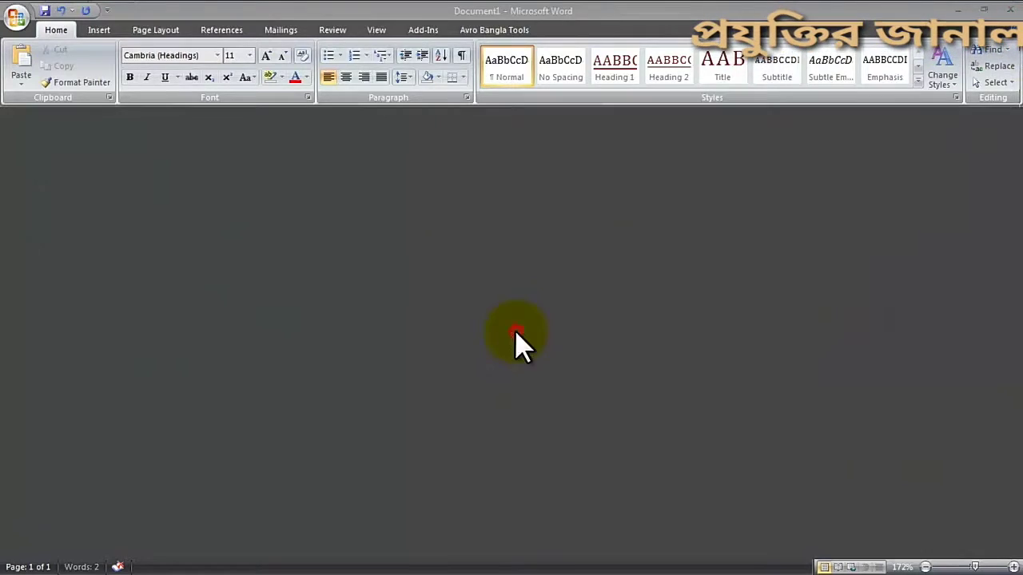
# Step: Start a new contact from the desktop, examine its name, e-mail and home fields, and close it without entering anything
pyautogui.rightClick(531, 55)
pyautogui.click(693, 192)
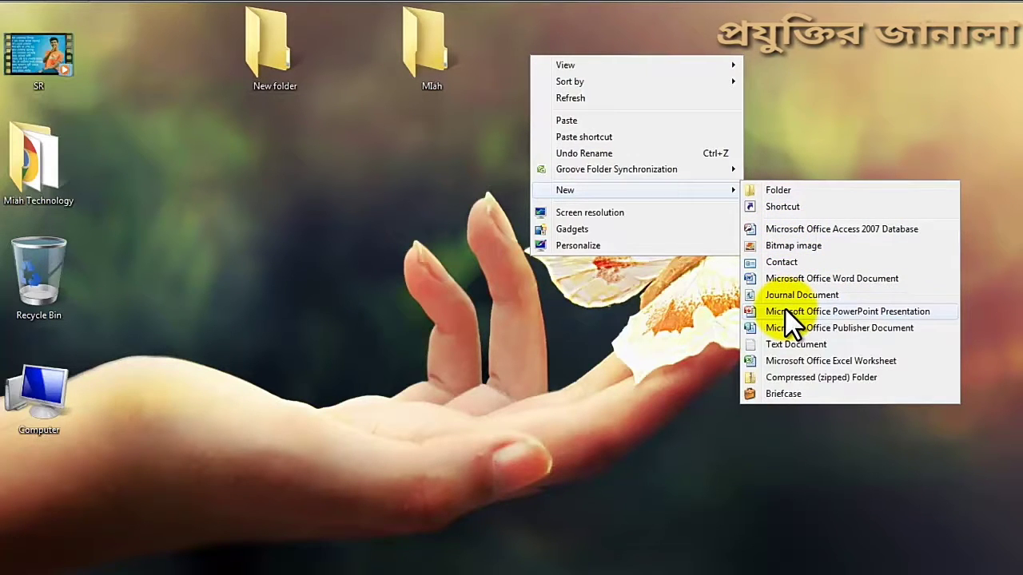
pyautogui.click(800, 262)
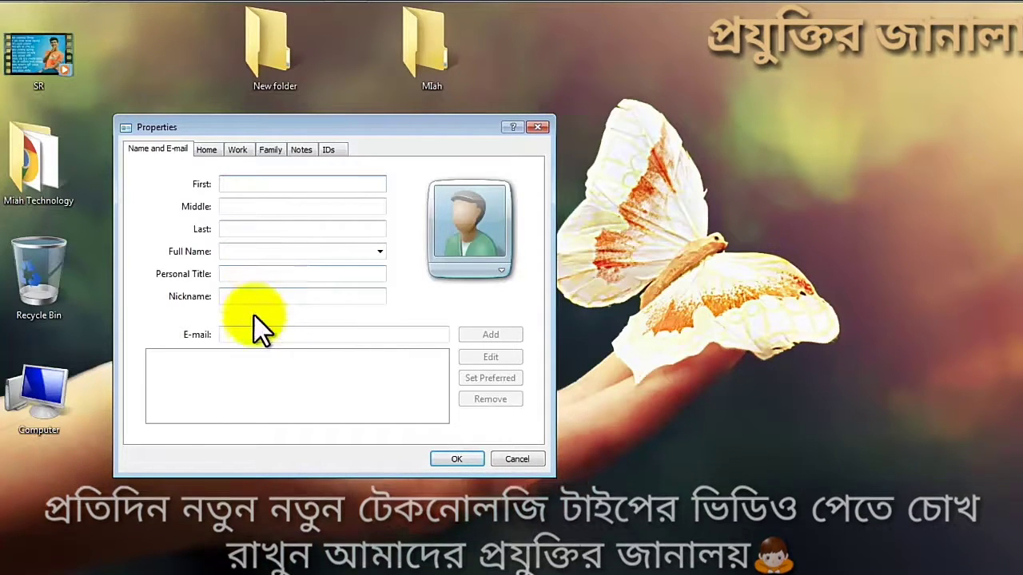
pyautogui.click(205, 152)
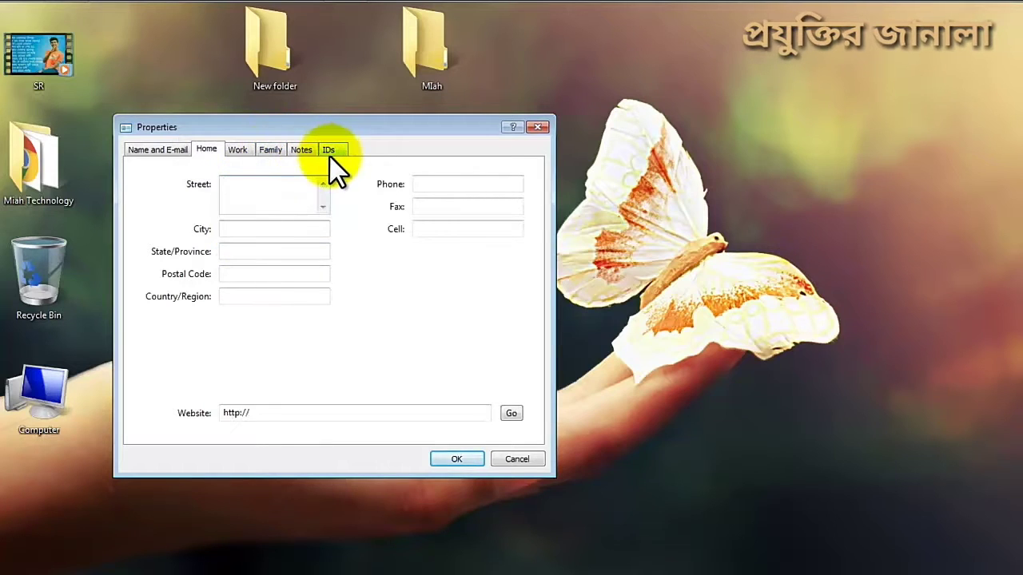
pyautogui.click(529, 128)
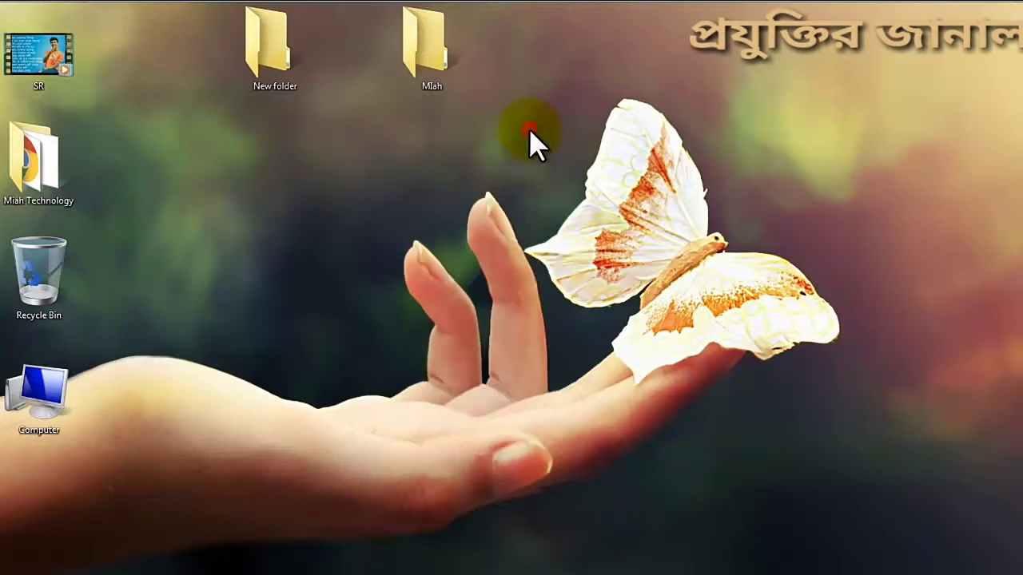
# Step: Create a new briefcase on the desktop with its default name, and refresh the desktop
pyautogui.rightClick(348, 131)
pyautogui.click(390, 171)
pyautogui.rightClick(536, 15)
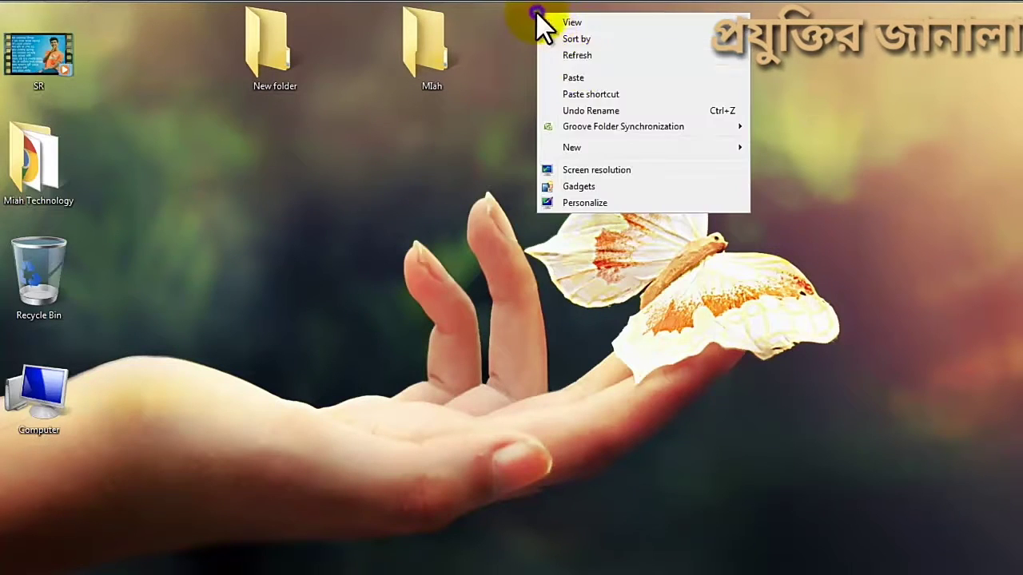
pyautogui.click(598, 144)
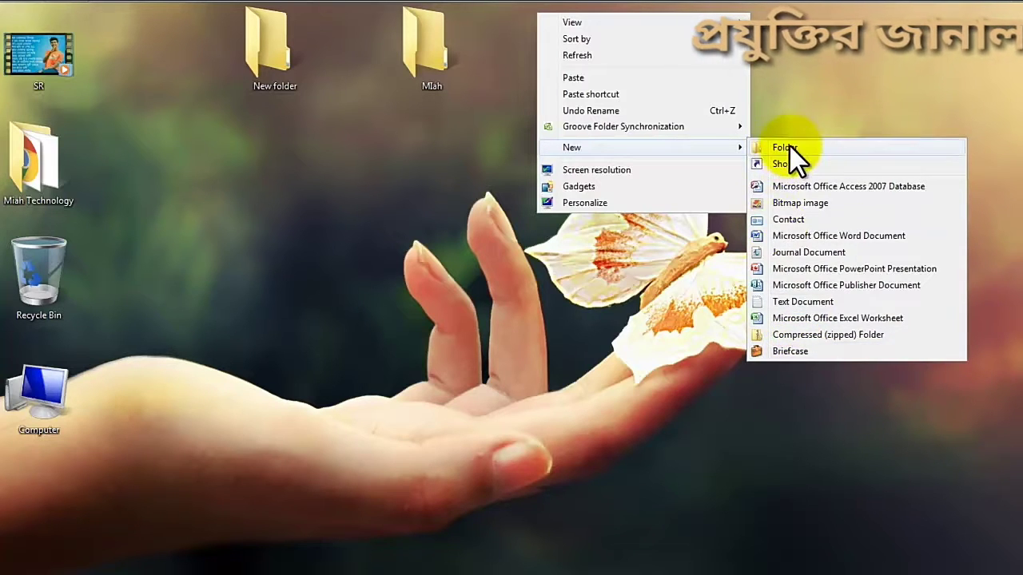
pyautogui.click(787, 351)
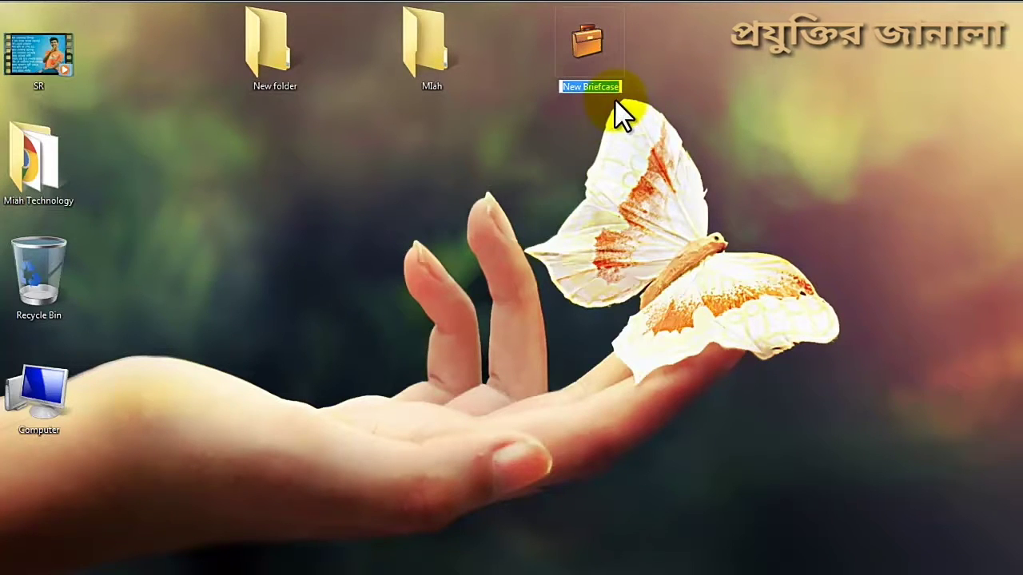
pyautogui.click(669, 92)
pyautogui.rightClick(670, 92)
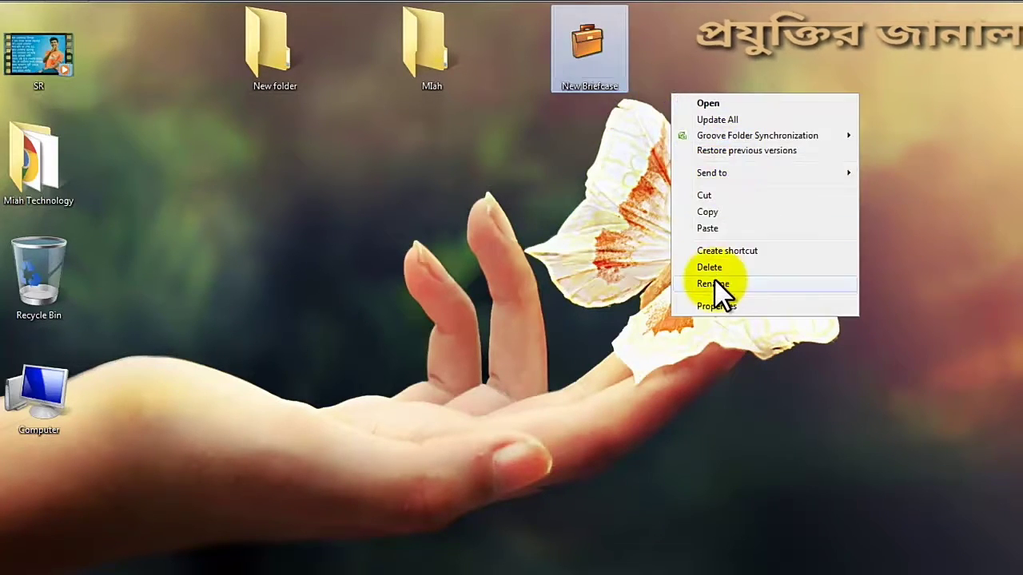
pyautogui.rightClick(551, 202)
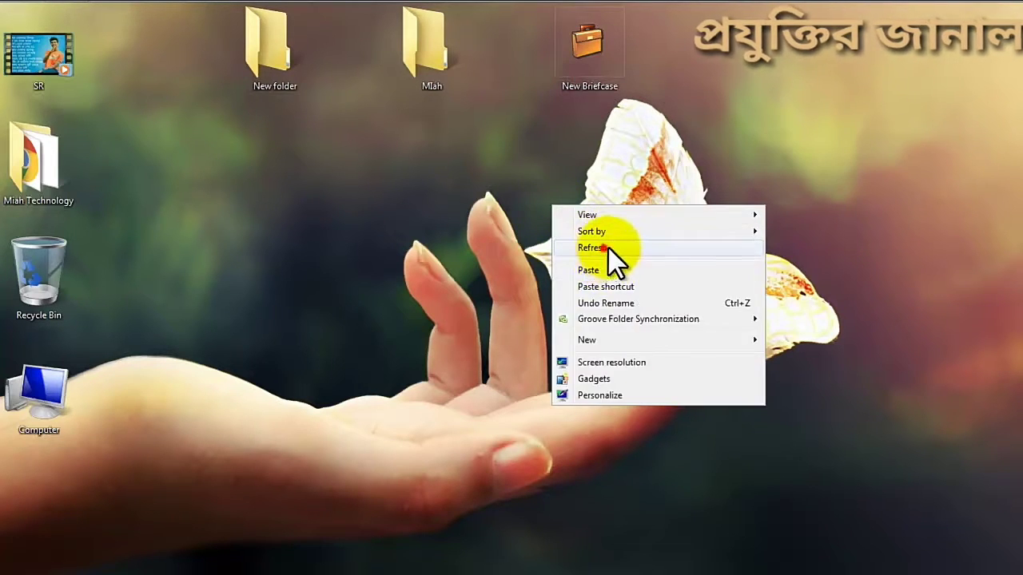
pyautogui.click(610, 244)
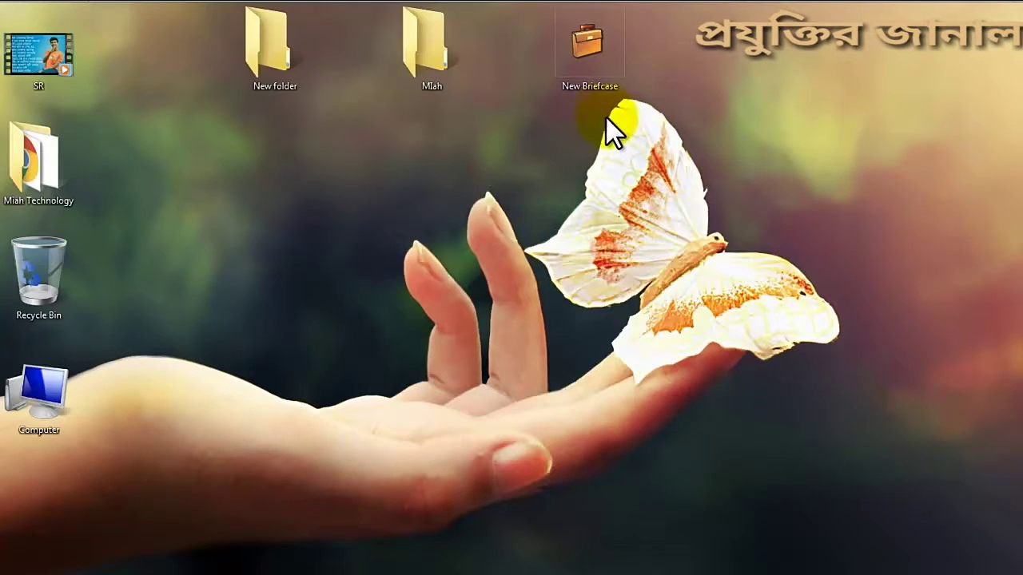
# Step: Open New Briefcase to view its file-sync introduction and contents, and close it again
pyautogui.click(587, 40)
pyautogui.doubleClick(587, 39)
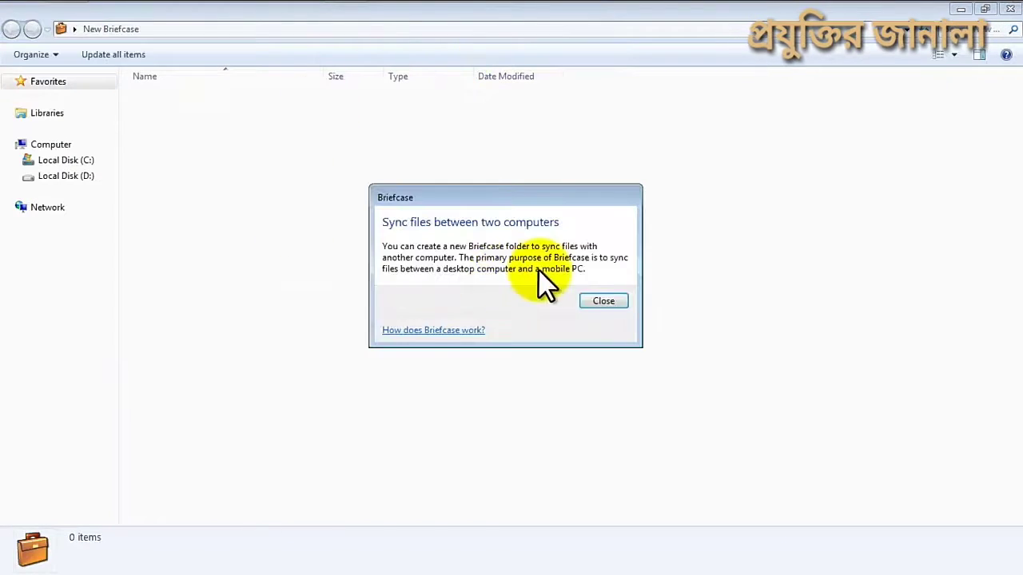
pyautogui.click(597, 301)
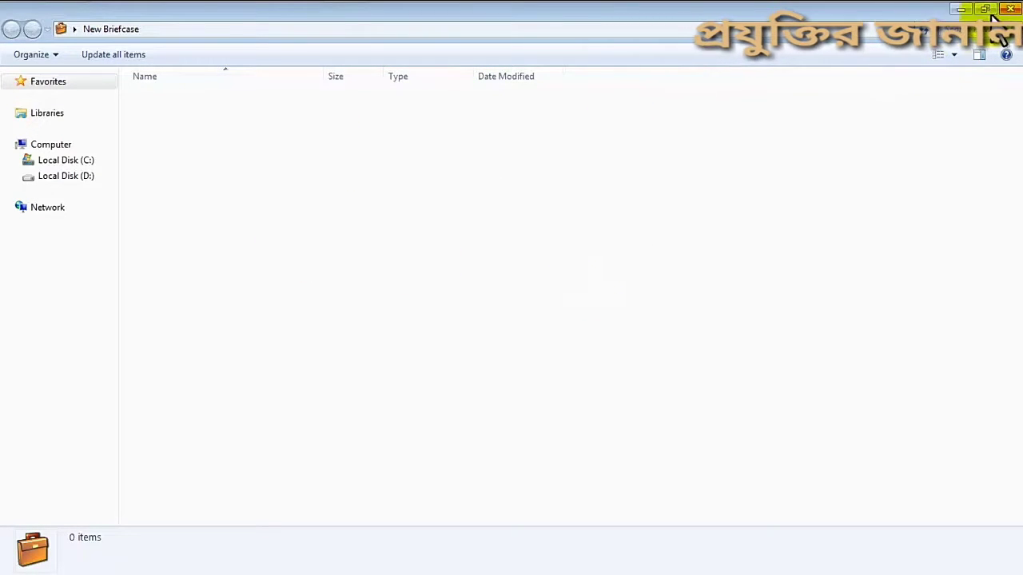
pyautogui.click(1009, 10)
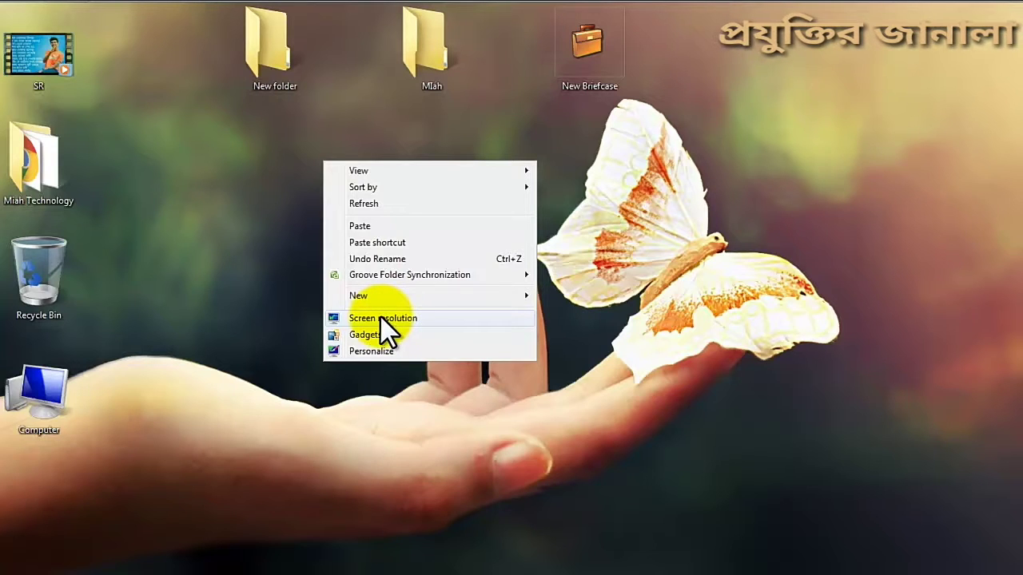
# Step: Open the desktop's screen resolution settings and review the resolutions available for the main display
pyautogui.click(380, 317)
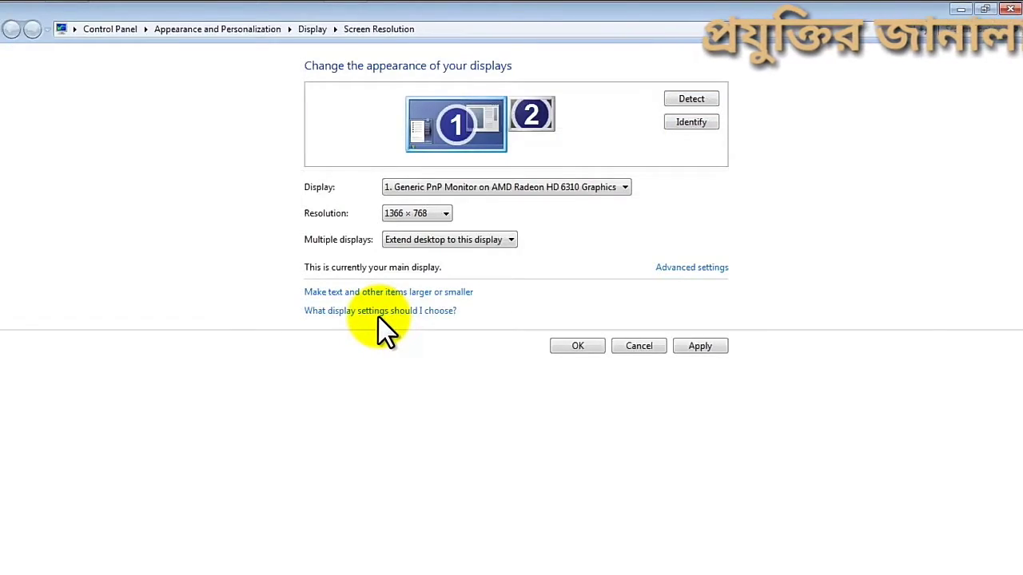
pyautogui.click(442, 216)
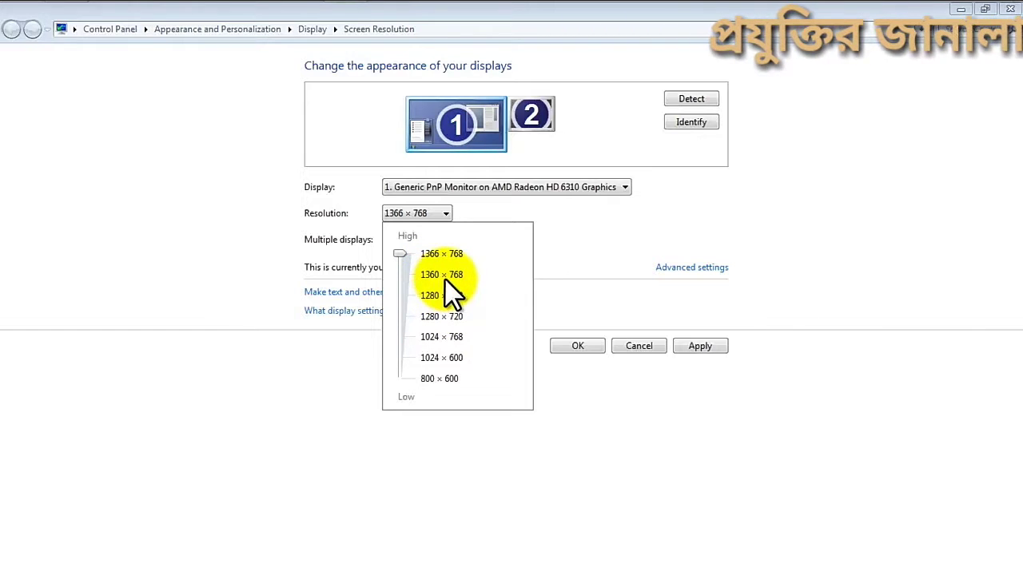
pyautogui.click(554, 199)
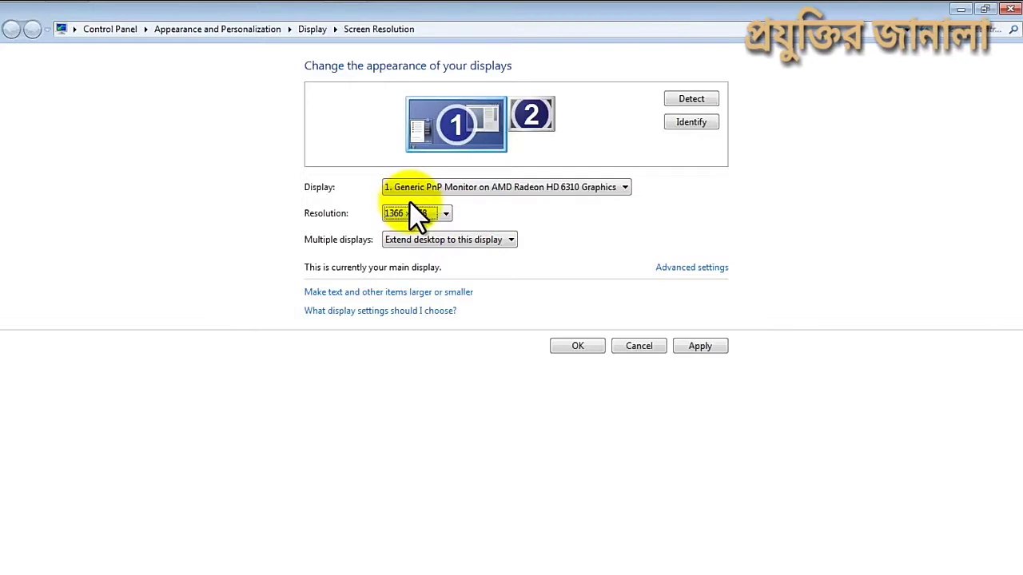
# Step: Review the Display and Multiple displays options, apply the screen resolution settings and close them
pyautogui.click(491, 188)
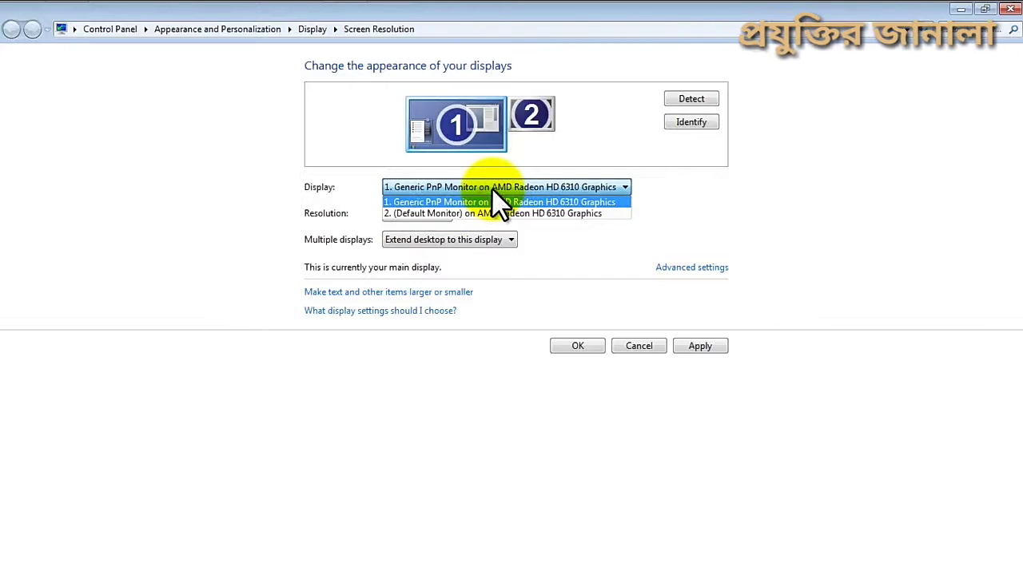
pyautogui.click(493, 190)
pyautogui.click(465, 239)
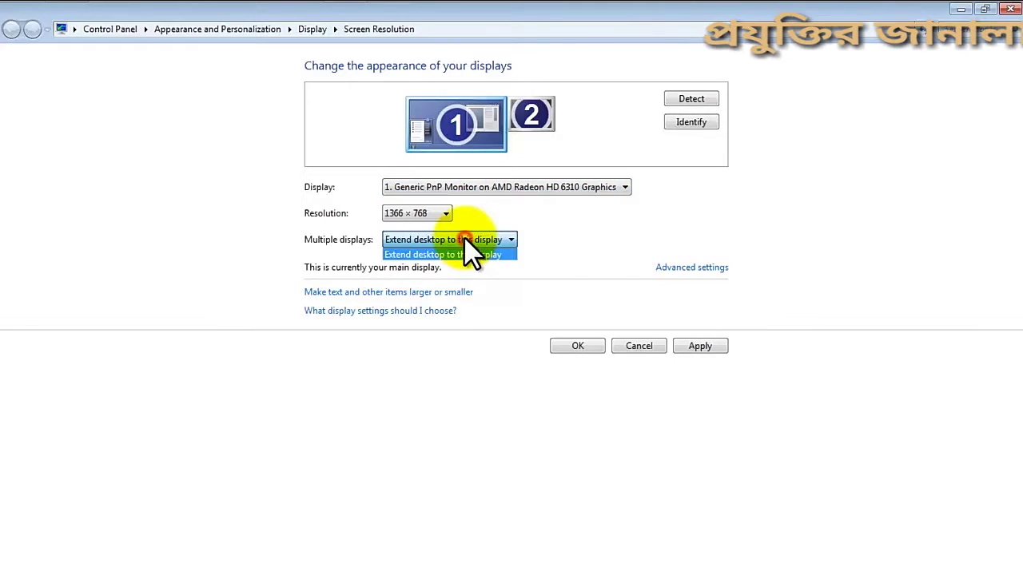
pyautogui.click(560, 237)
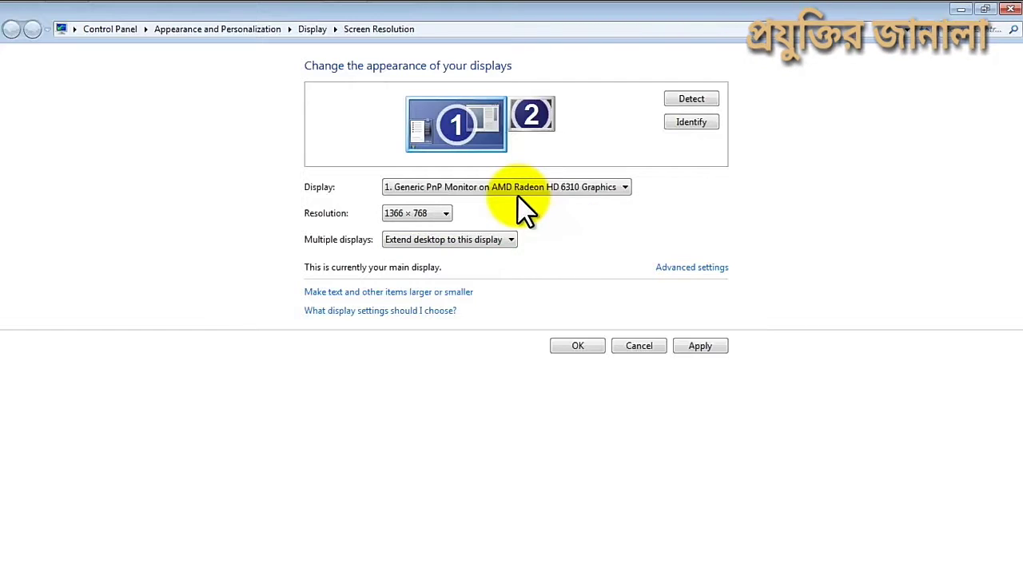
pyautogui.click(511, 240)
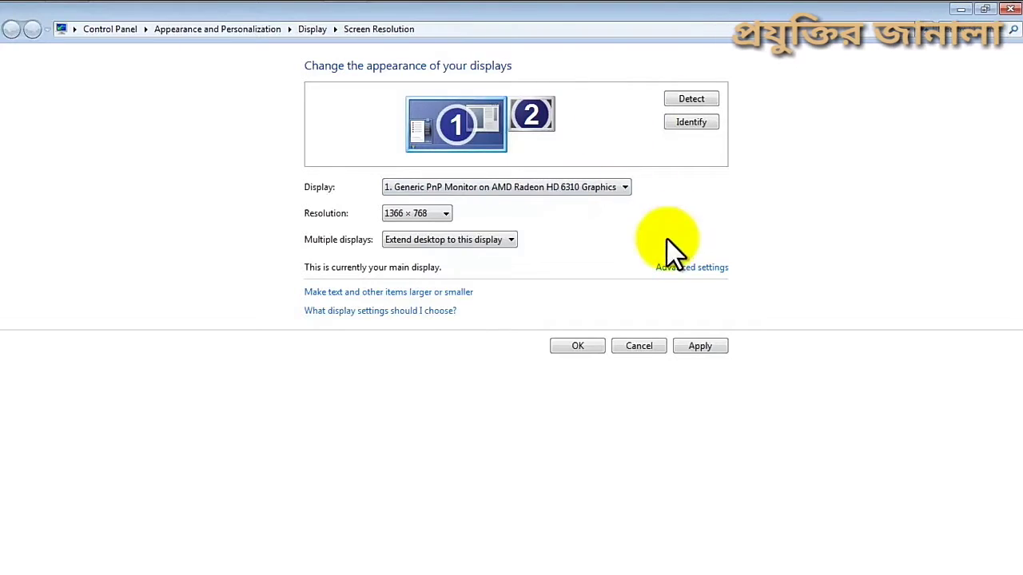
pyautogui.click(701, 346)
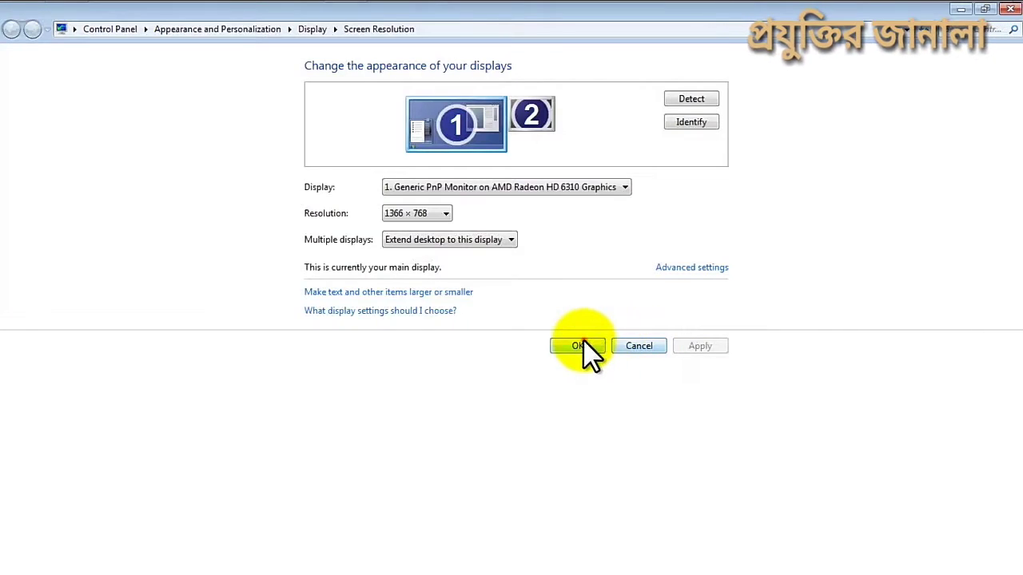
pyautogui.click(586, 345)
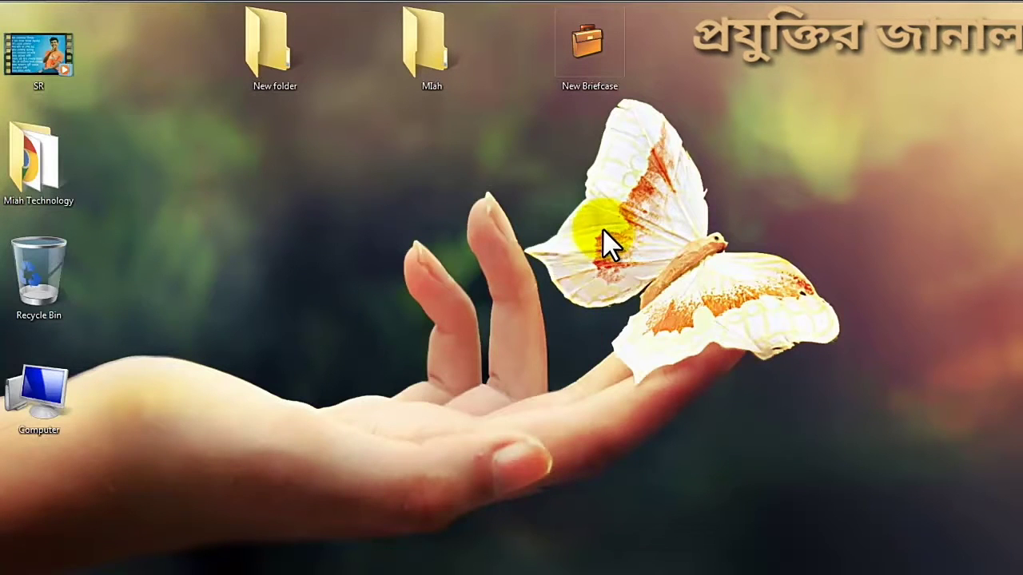
# Step: Open the desktop's personalization settings and look through the pictures available for the desktop background
pyautogui.rightClick(344, 129)
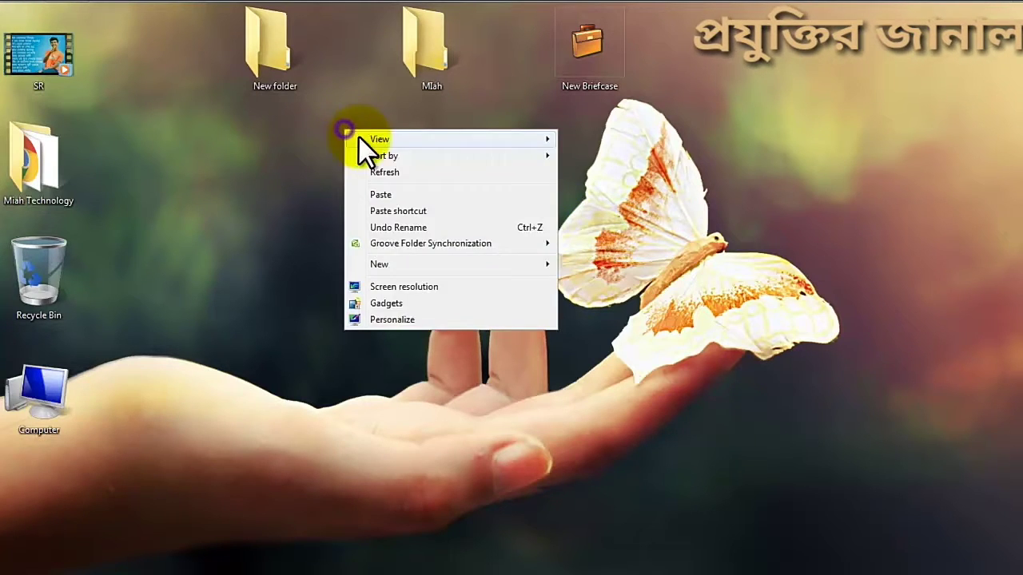
pyautogui.click(392, 320)
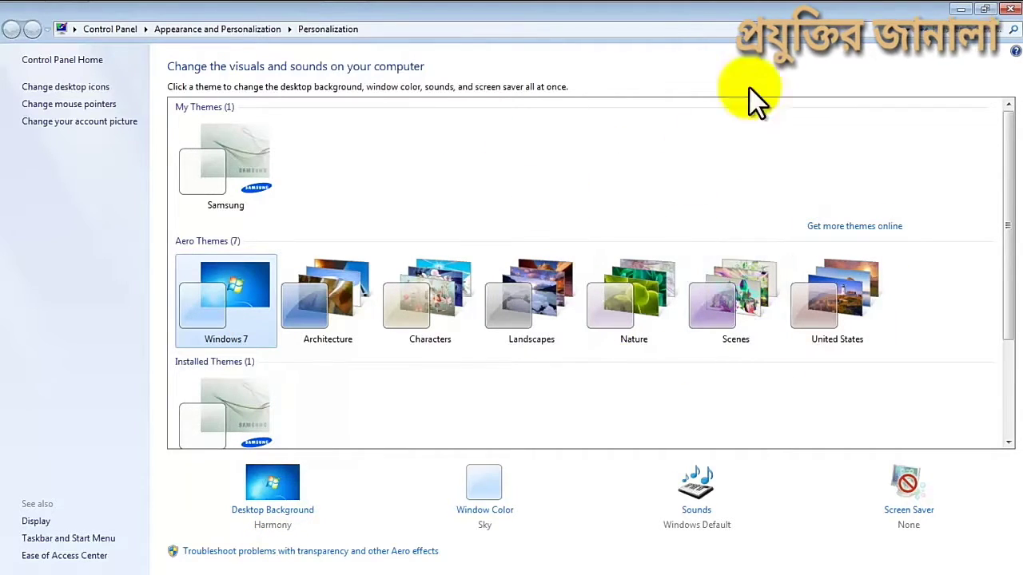
pyautogui.click(301, 512)
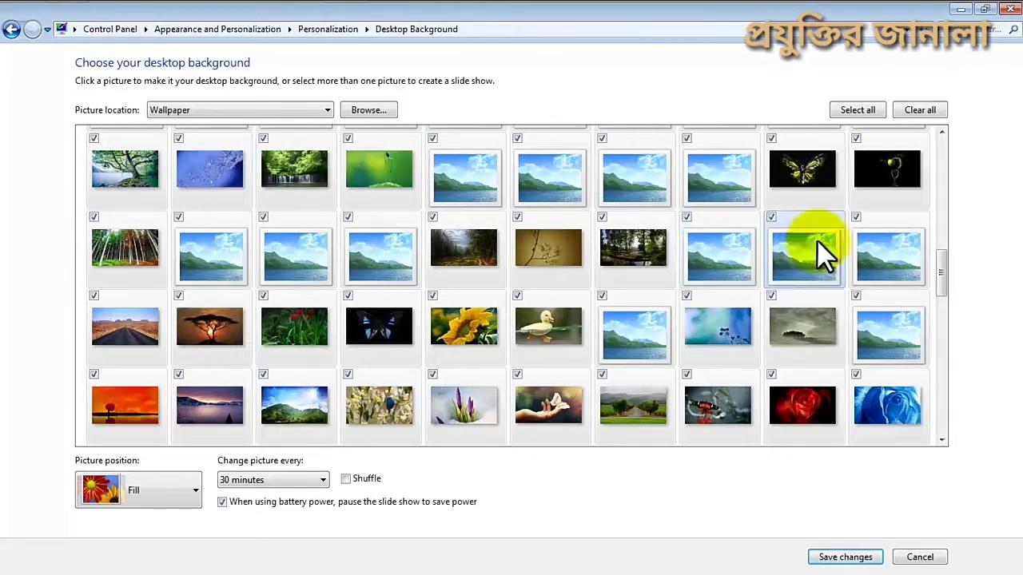
pyautogui.moveTo(947, 264); pyautogui.dragTo(923, 109)
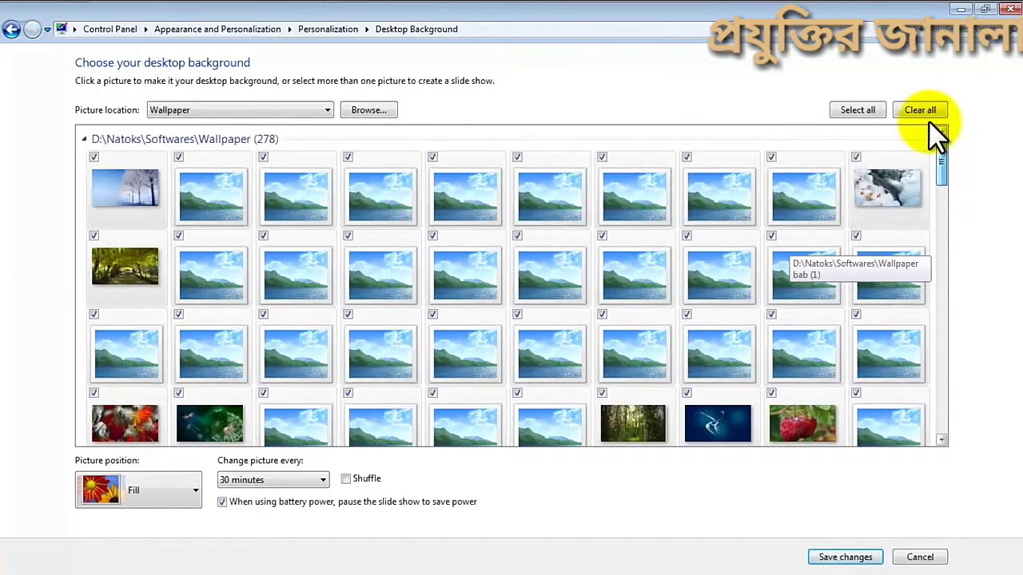
# Step: View the background choices in Pictures Library, My Pictures, Solid Colors and Windows Desktop Backgrounds in turn
pyautogui.click(319, 110)
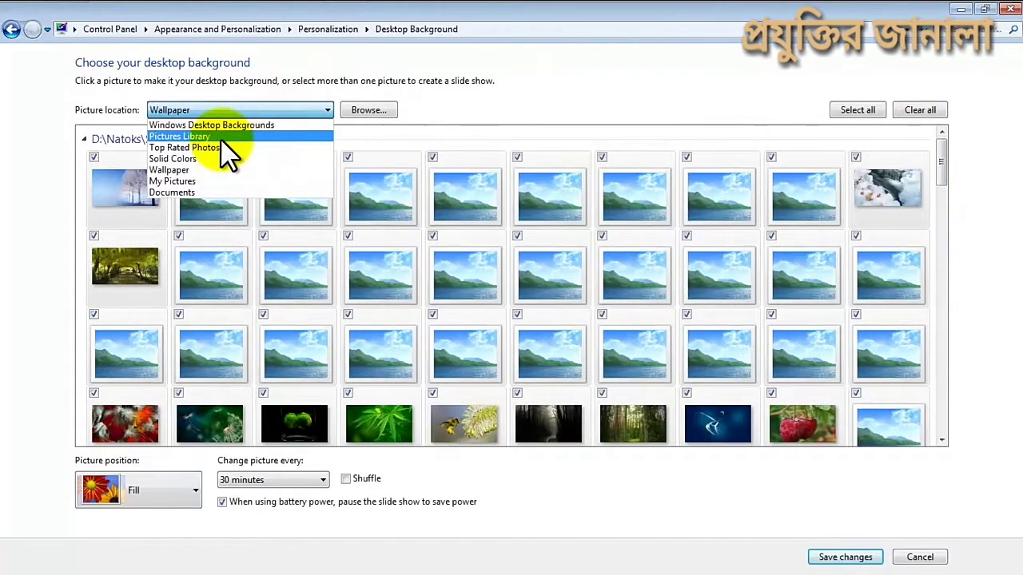
pyautogui.click(219, 138)
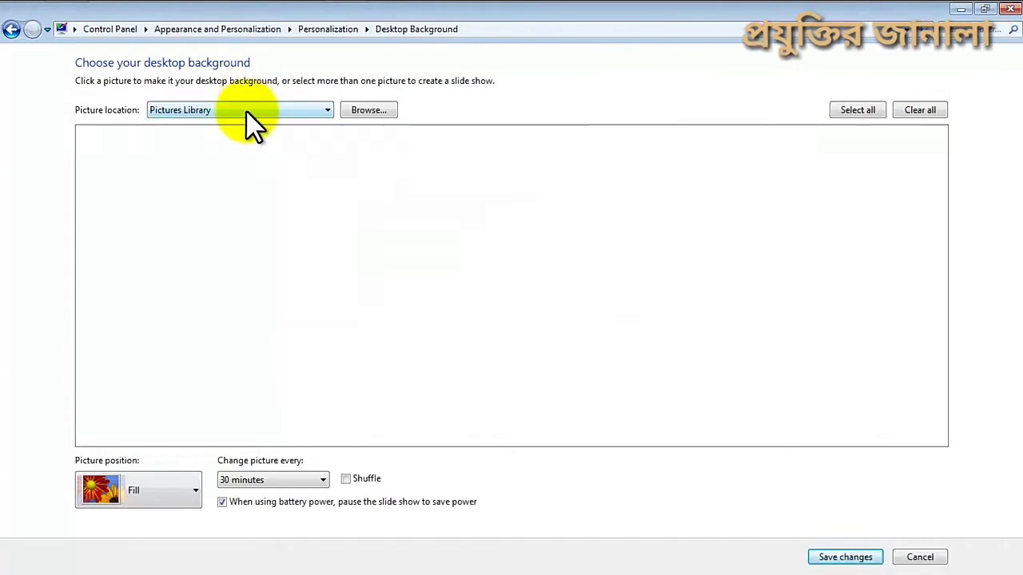
pyautogui.click(247, 111)
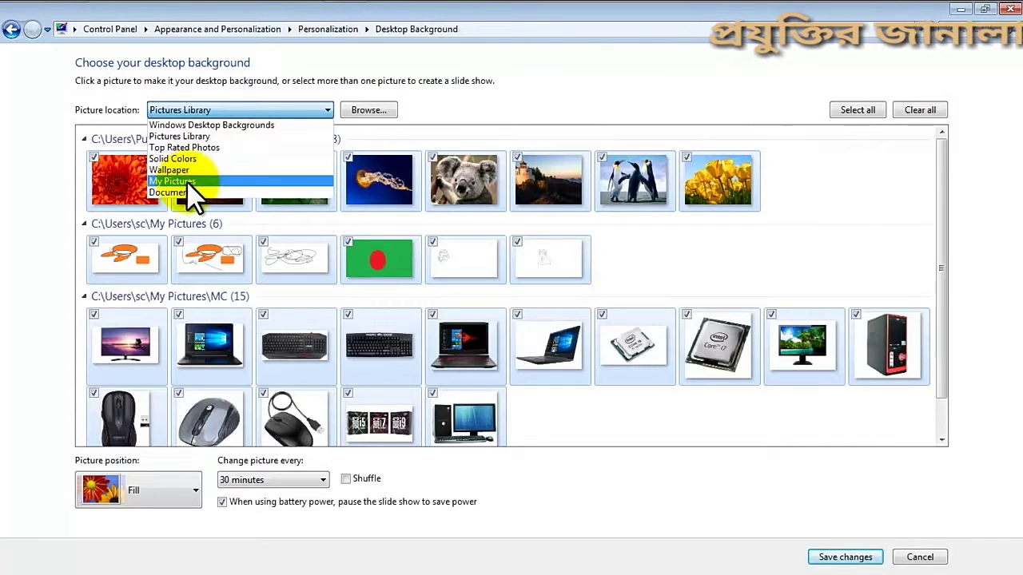
pyautogui.click(186, 181)
pyautogui.click(237, 109)
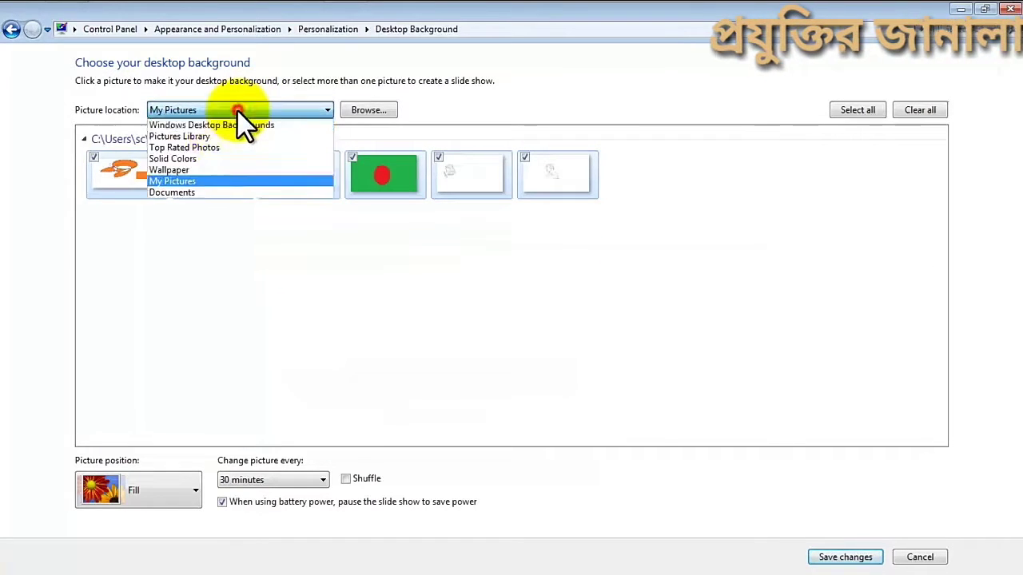
pyautogui.click(201, 158)
pyautogui.click(276, 110)
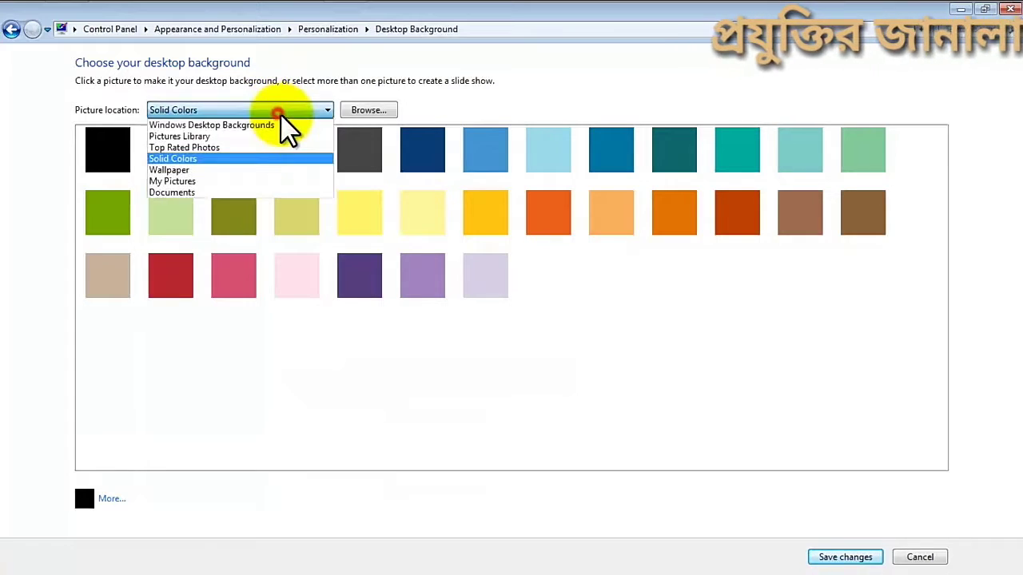
pyautogui.click(268, 125)
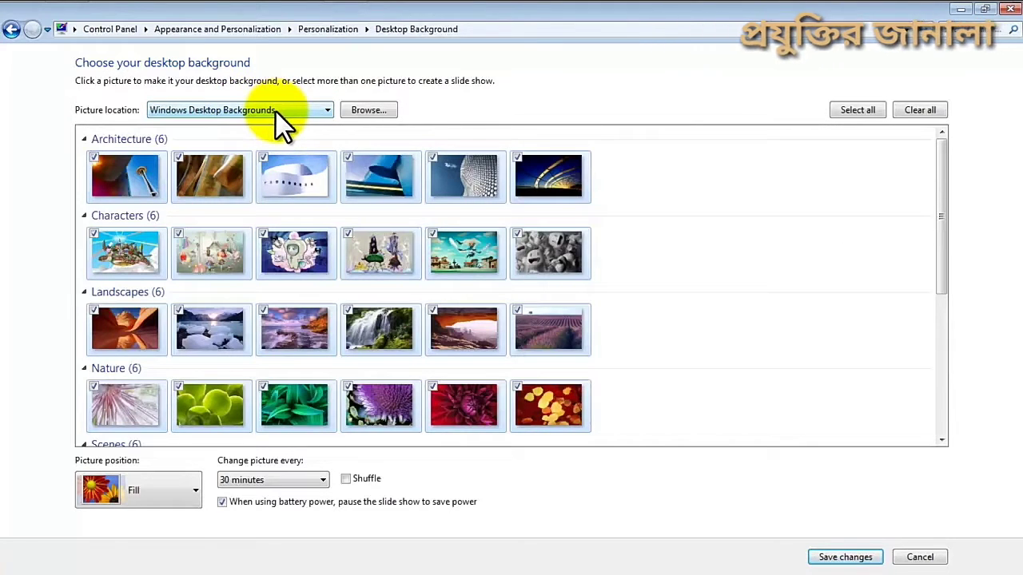
# Step: Set the desktop background's picture location to Wallpaper
pyautogui.click(278, 111)
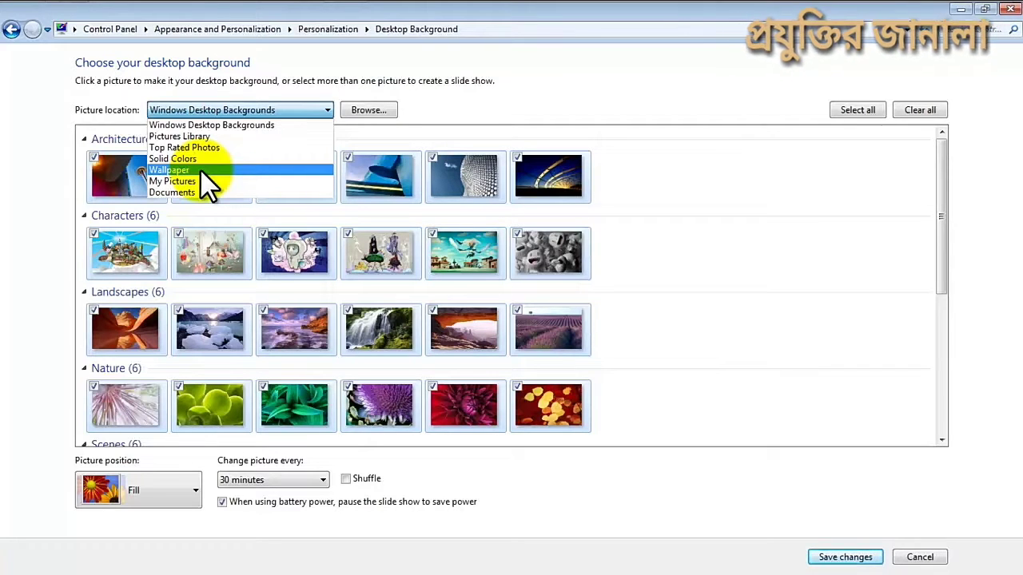
pyautogui.click(170, 170)
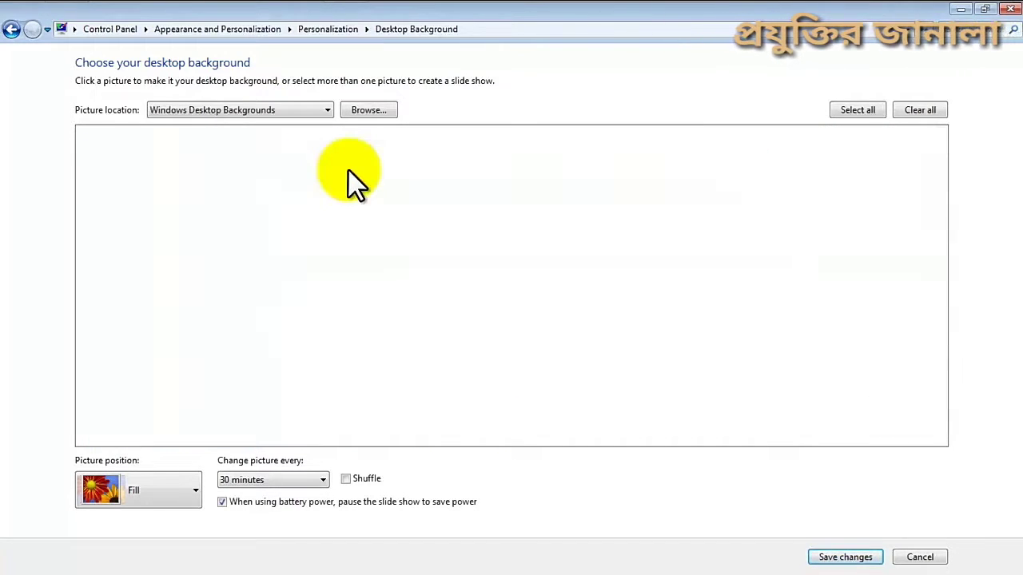
pyautogui.click(299, 111)
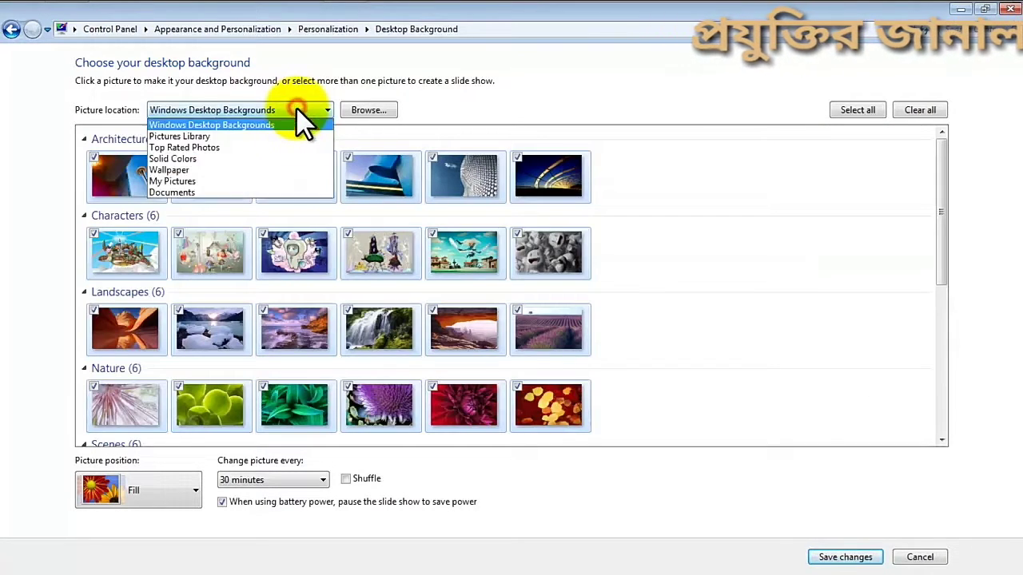
pyautogui.click(192, 170)
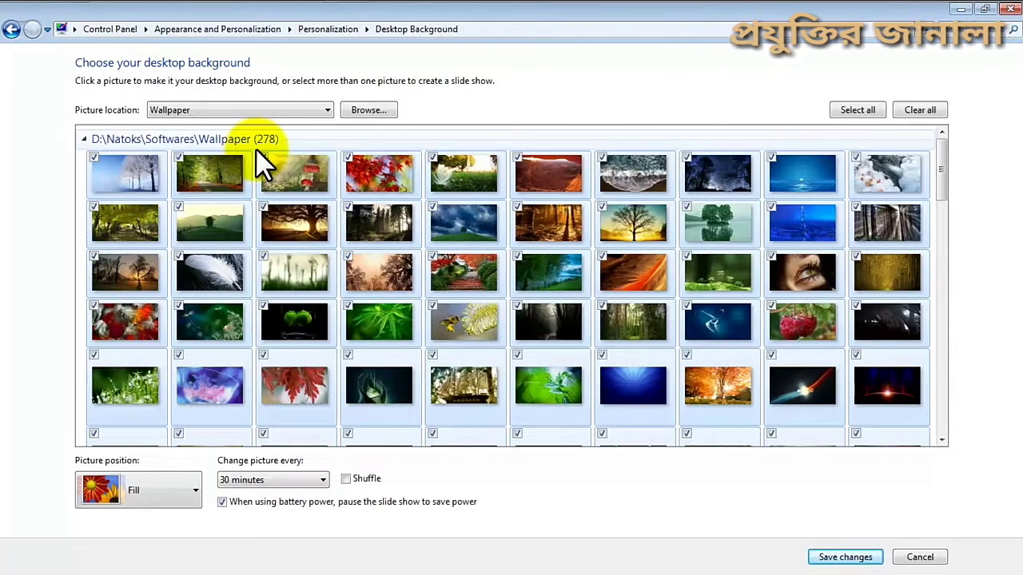
# Step: Browse for another background picture folder, expand the user folder and Computer, and close without choosing one
pyautogui.click(379, 110)
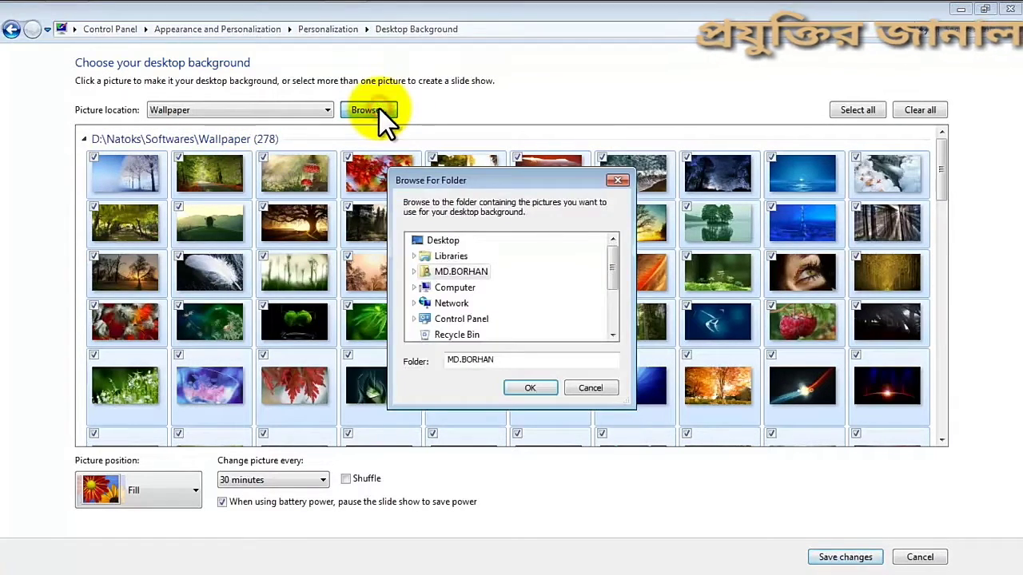
pyautogui.click(446, 242)
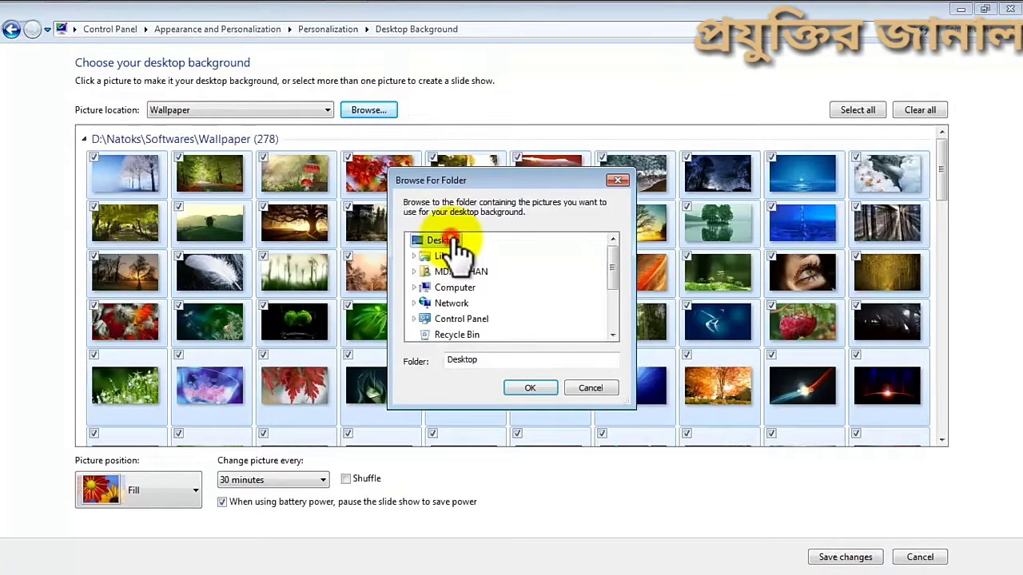
pyautogui.doubleClick(464, 273)
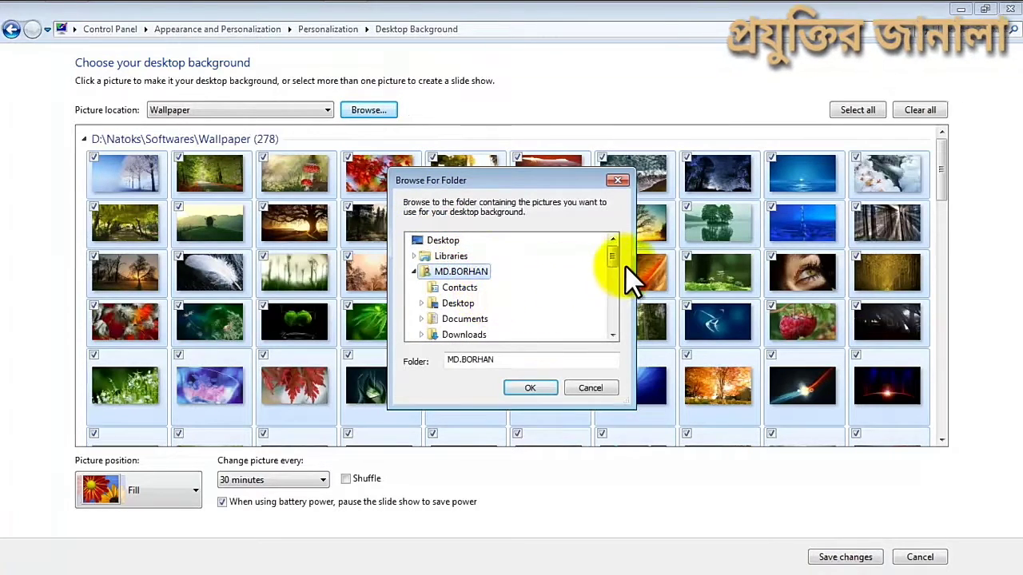
pyautogui.moveTo(619, 260); pyautogui.dragTo(614, 299)
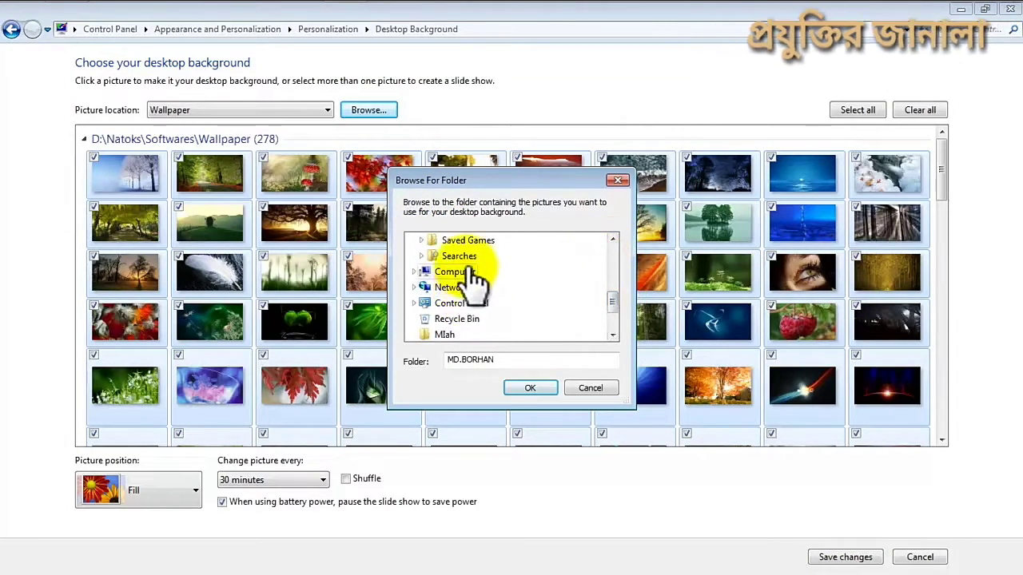
pyautogui.doubleClick(472, 270)
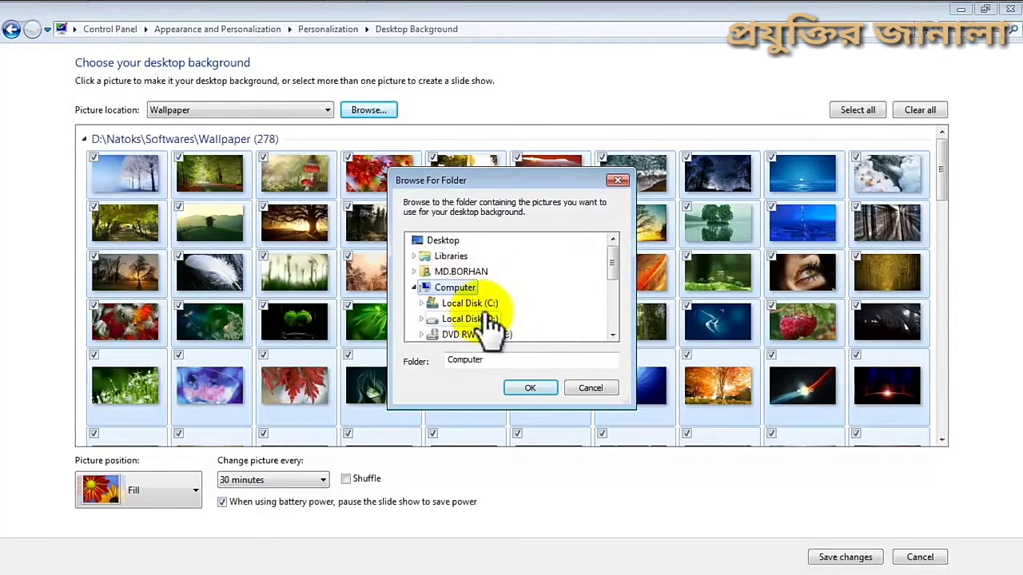
pyautogui.click(617, 181)
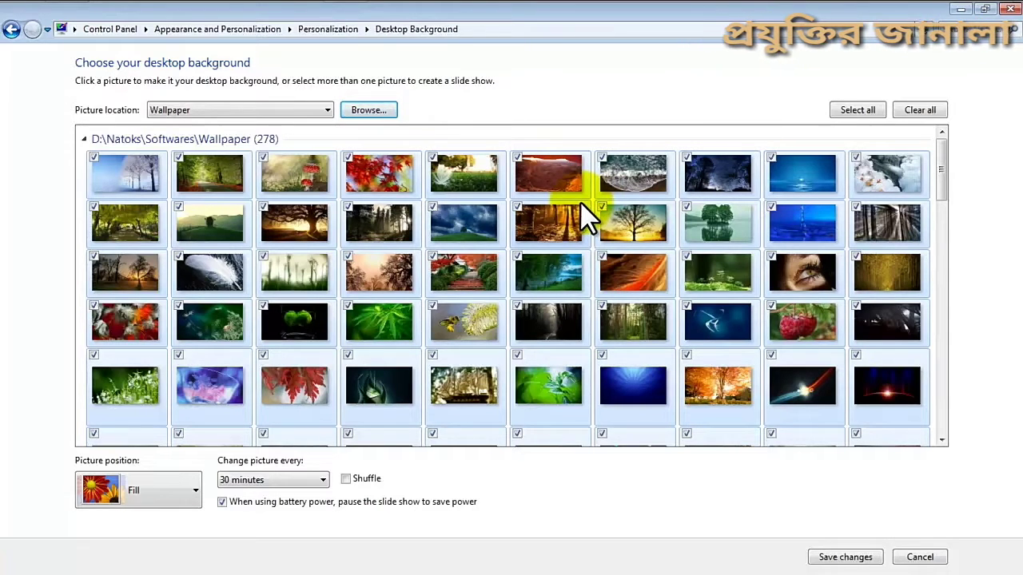
# Step: Clear all selected wallpapers, tick the mushroom and red-leaf pictures, and select only the spreading tree picture in the second row
pyautogui.click(919, 114)
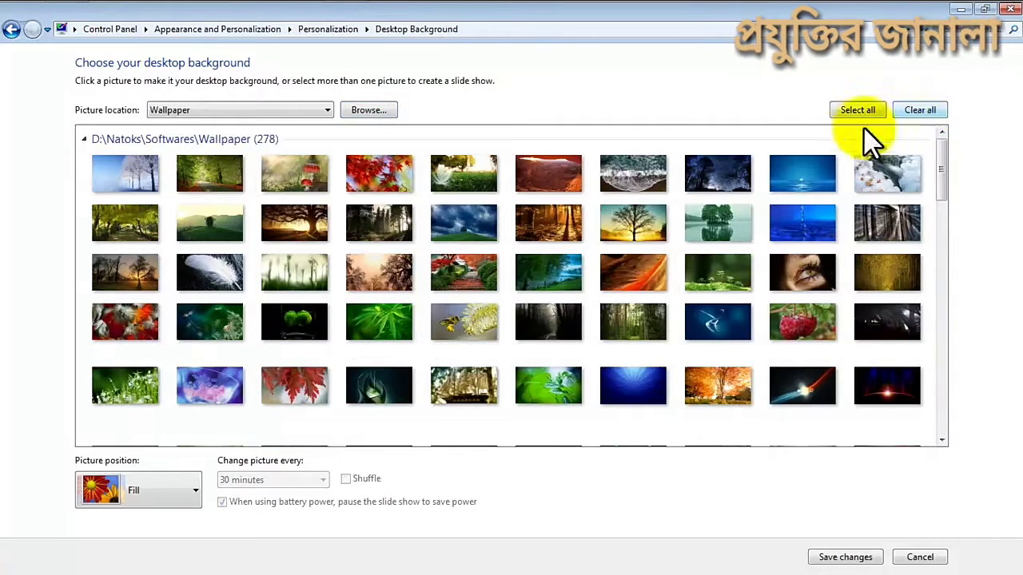
pyautogui.click(265, 157)
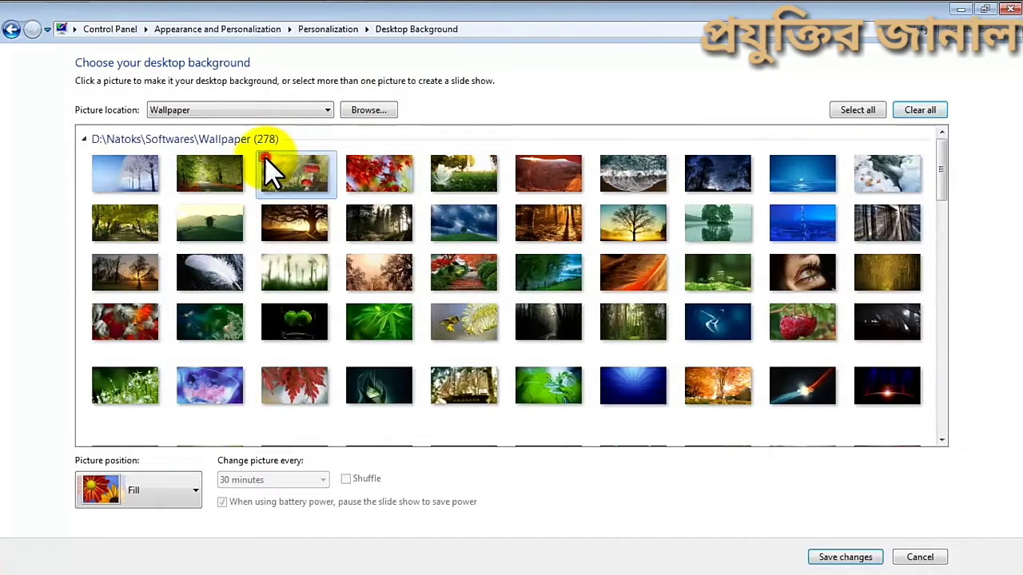
pyautogui.click(348, 158)
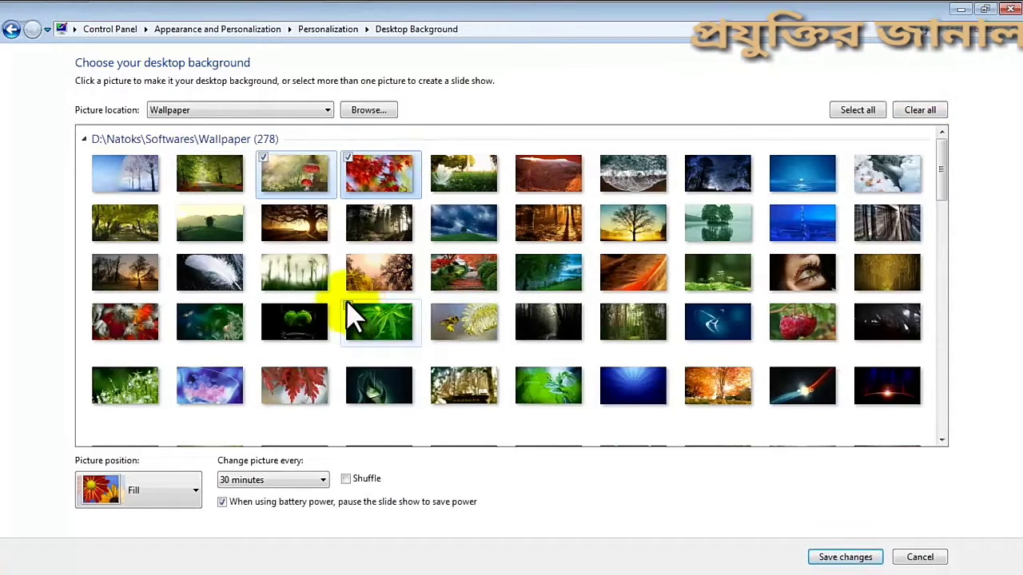
pyautogui.click(302, 226)
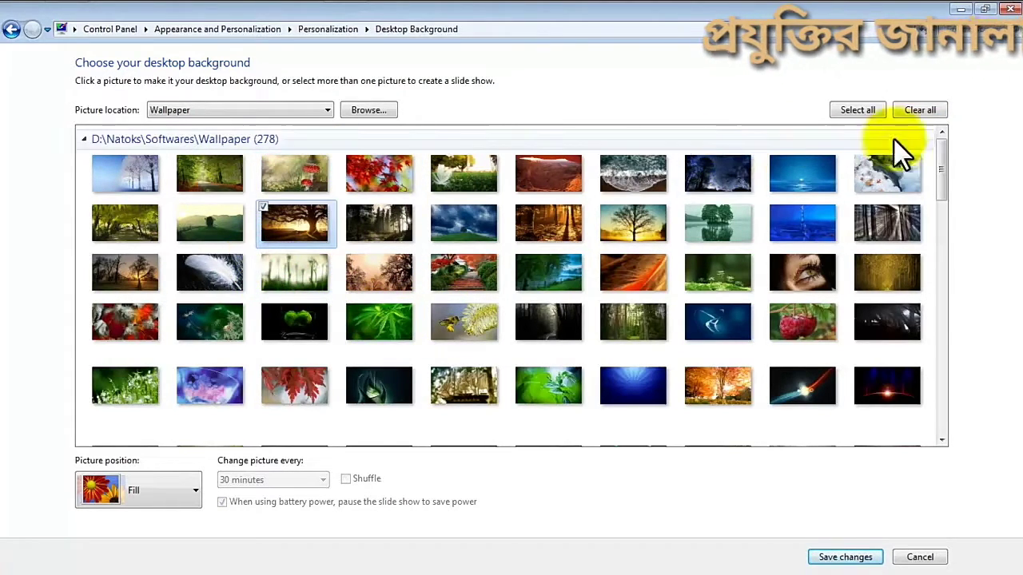
# Step: Select all Wallpaper pictures as a slide show changing every 10 seconds, save the changes and close the personalization settings
pyautogui.click(855, 112)
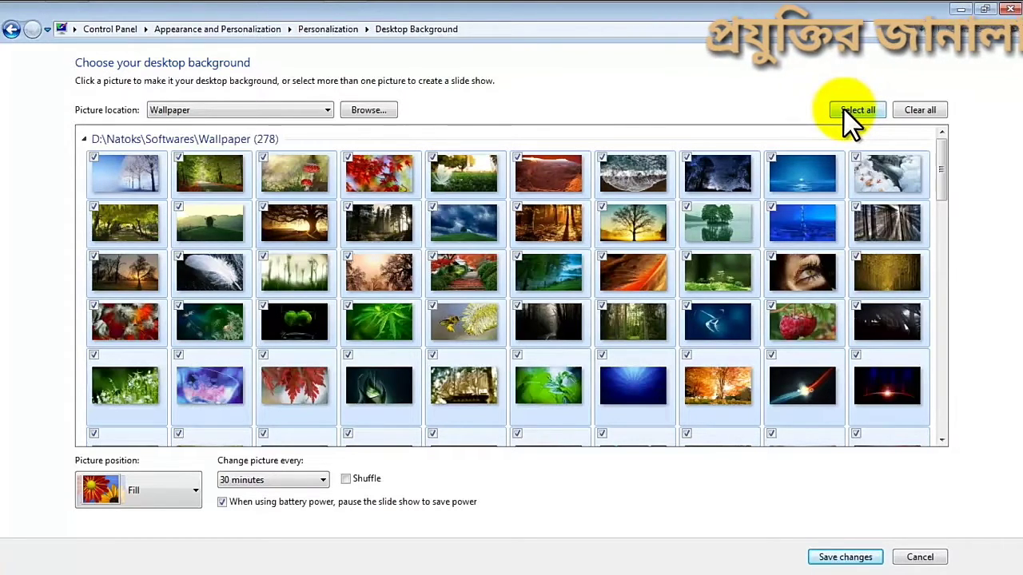
pyautogui.click(304, 480)
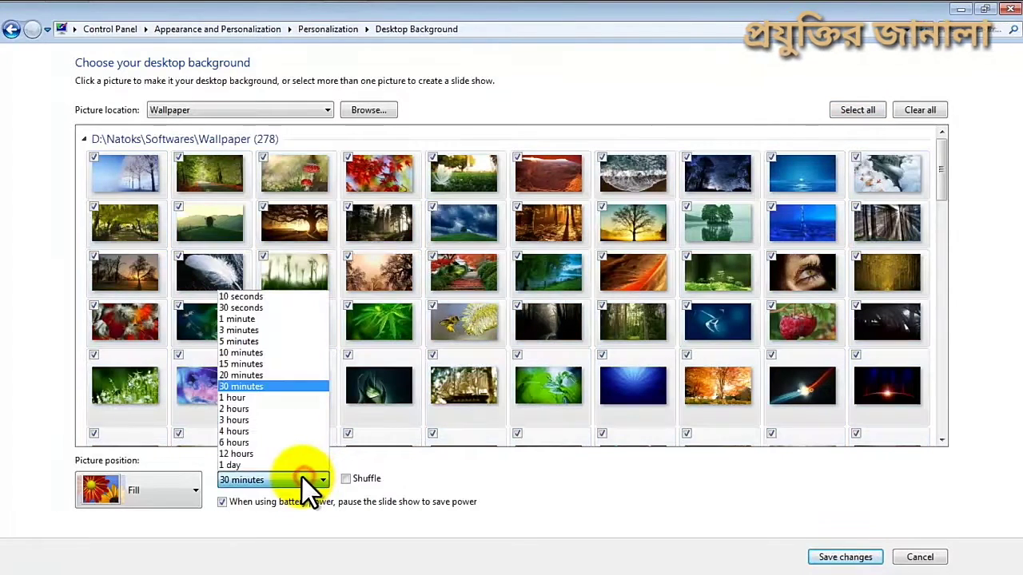
pyautogui.click(275, 296)
pyautogui.click(825, 557)
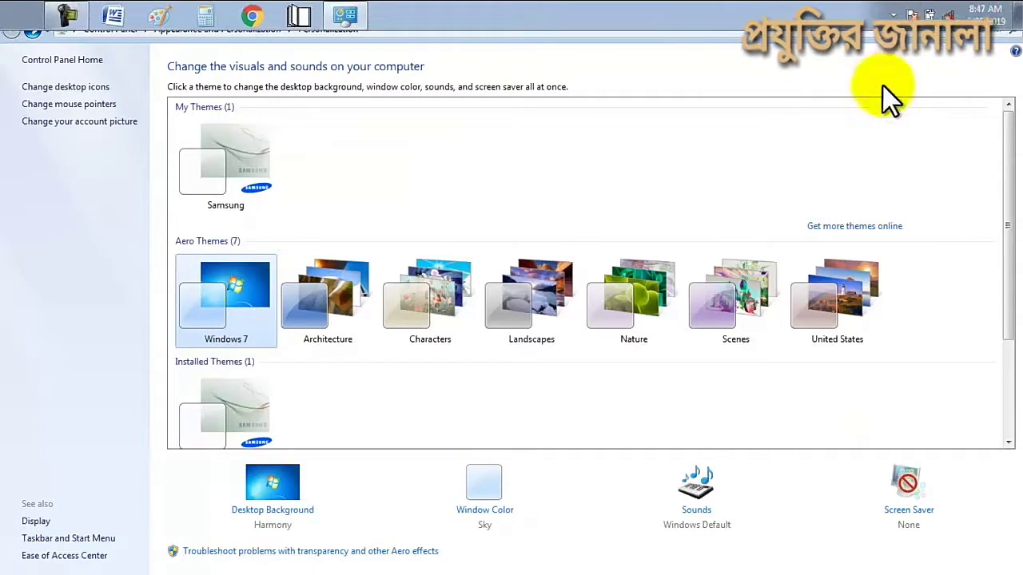
pyautogui.click(1008, 10)
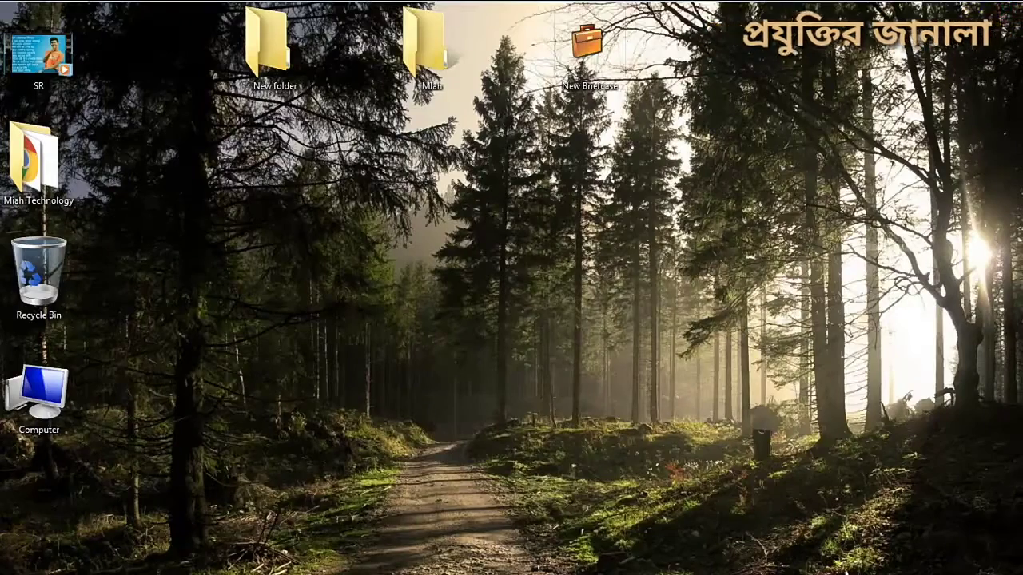
# Step: Refresh the desktop four times while viewing the changing background slide show
pyautogui.moveTo(104, 16)
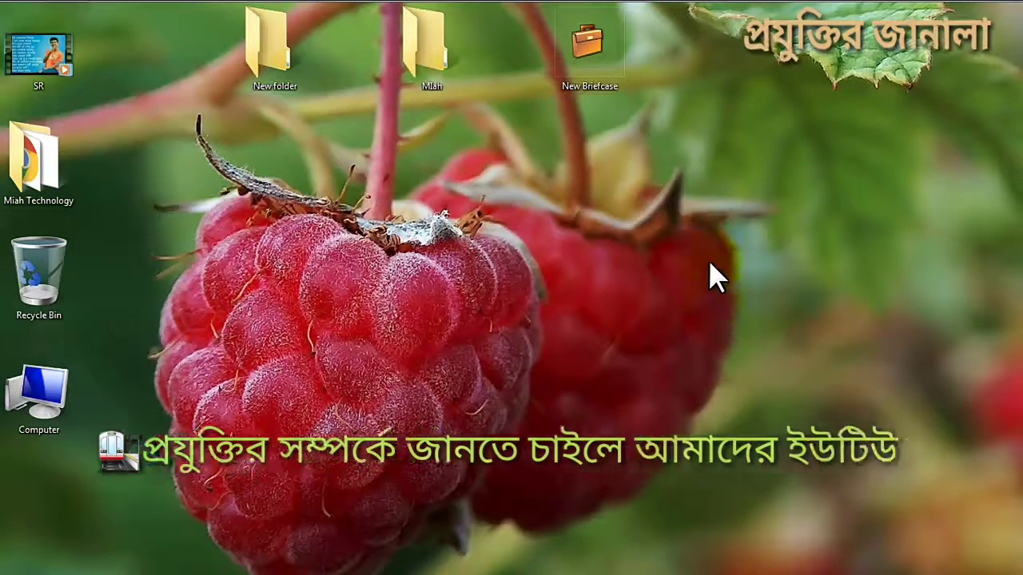
pyautogui.rightClick(703, 248)
pyautogui.click(734, 289)
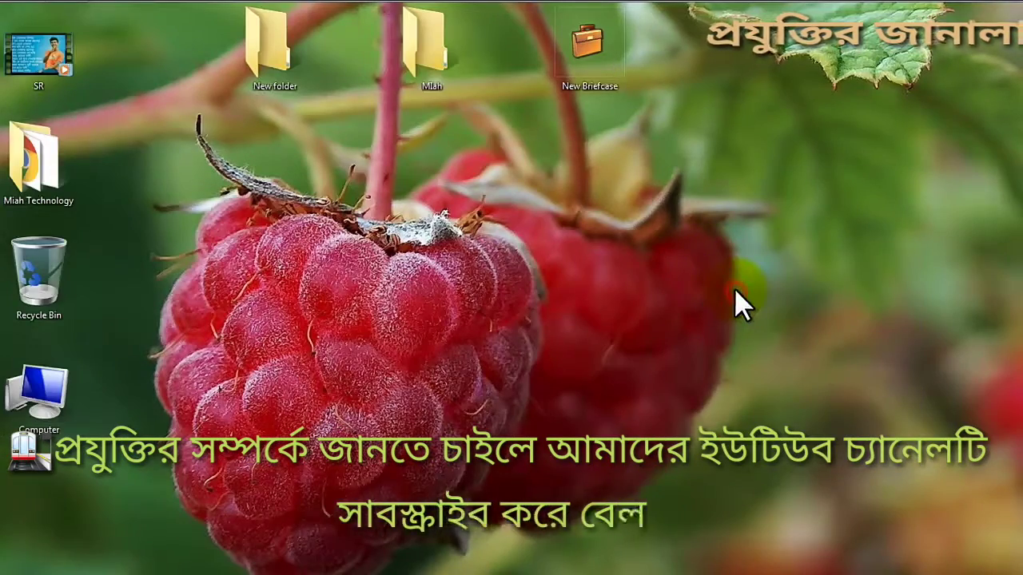
pyautogui.rightClick(649, 219)
pyautogui.click(686, 262)
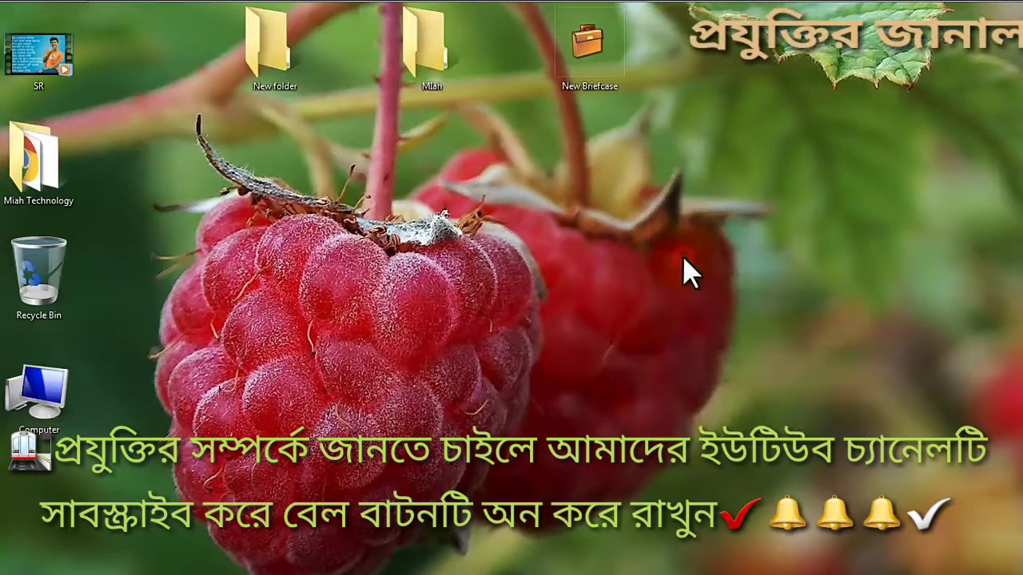
pyautogui.rightClick(543, 178)
pyautogui.click(572, 217)
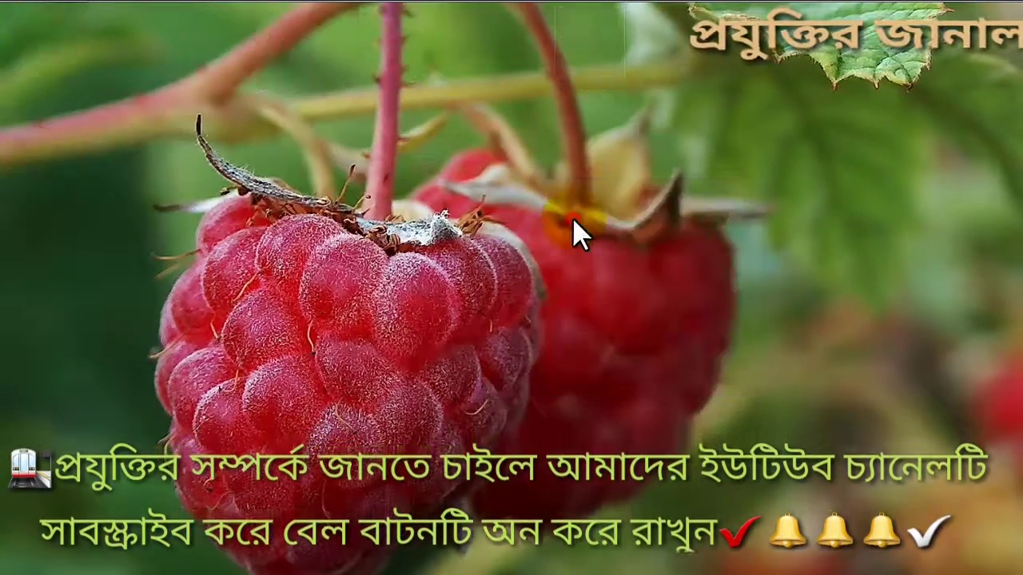
pyautogui.rightClick(566, 182)
pyautogui.click(590, 225)
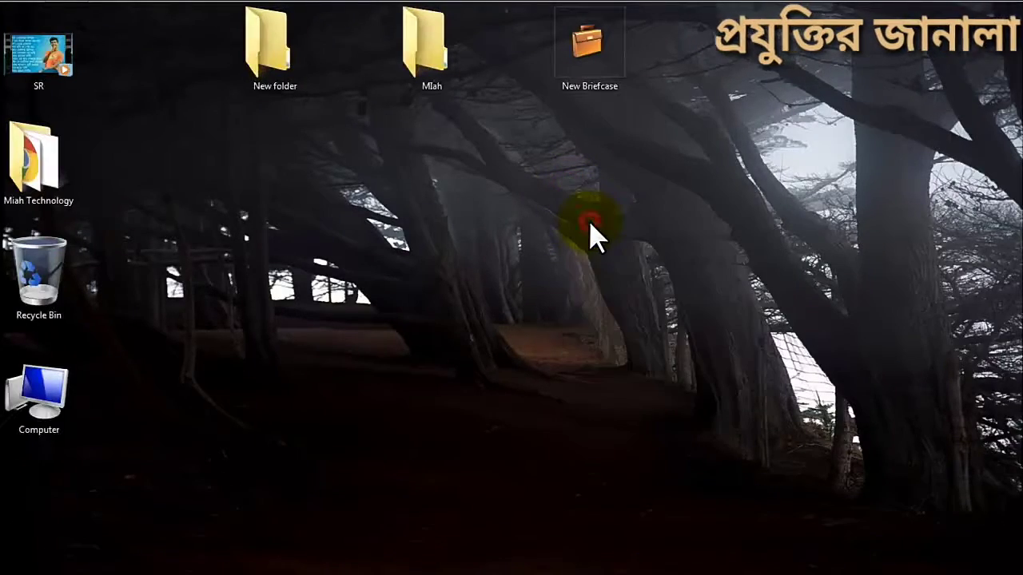